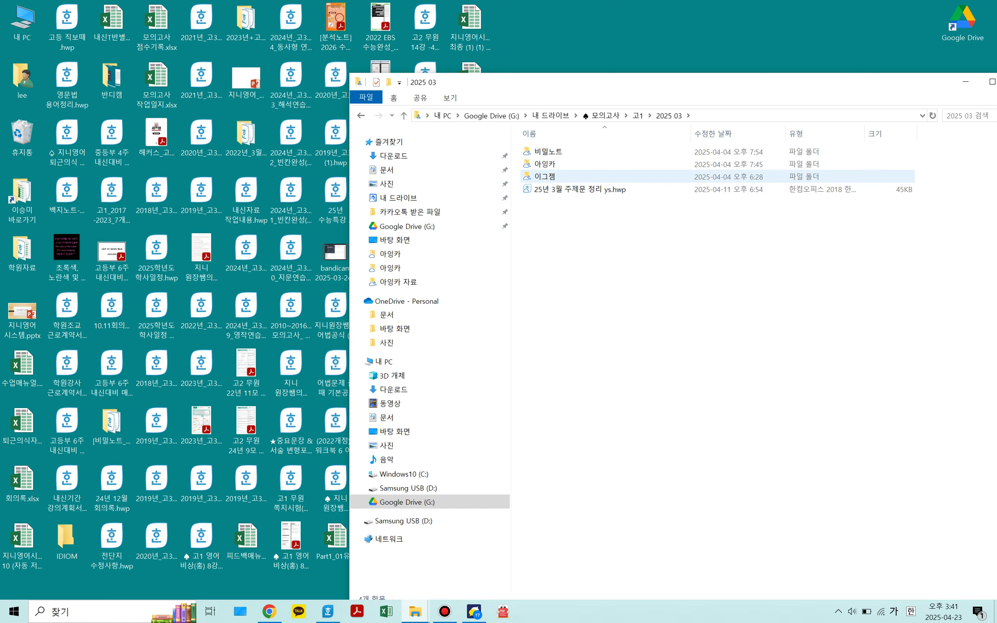
- Open the 이그젬 folder, widen its name column to show full file names, and look at the two 예상문제 files
double_click(544, 177)
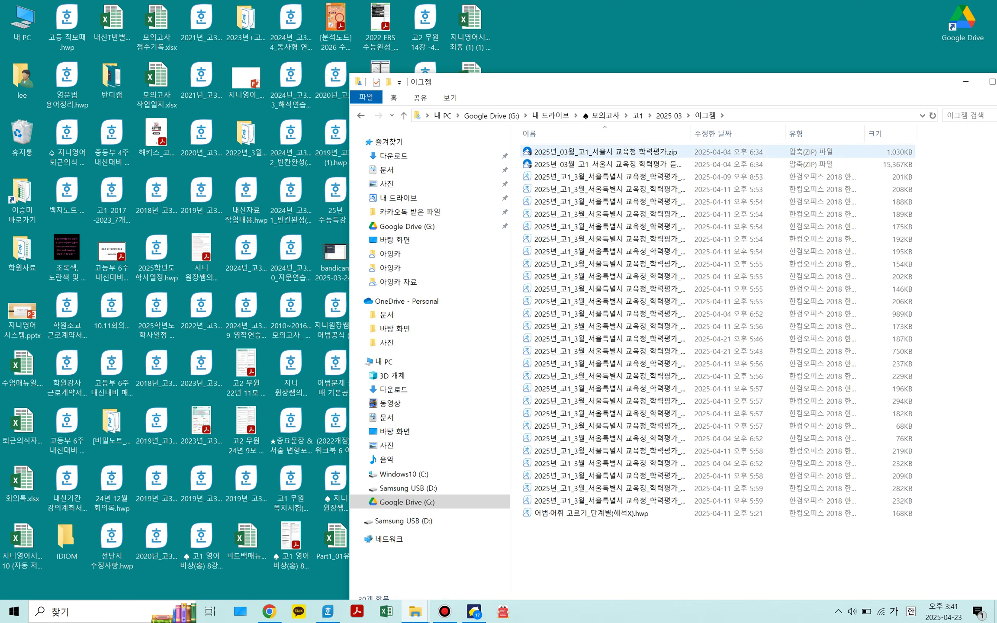
drag(691, 133, 936, 133)
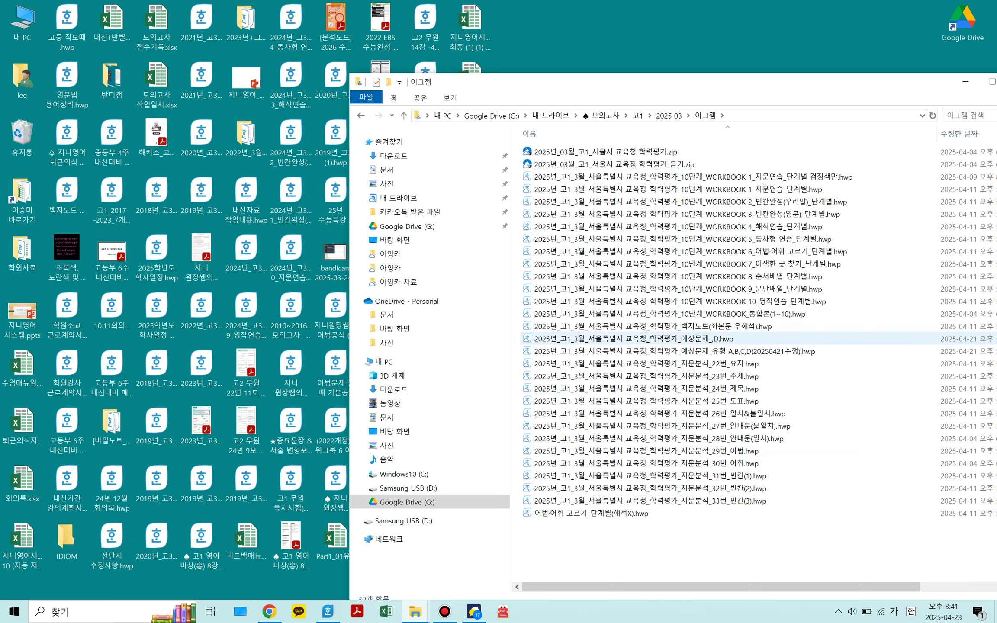
click(692, 339)
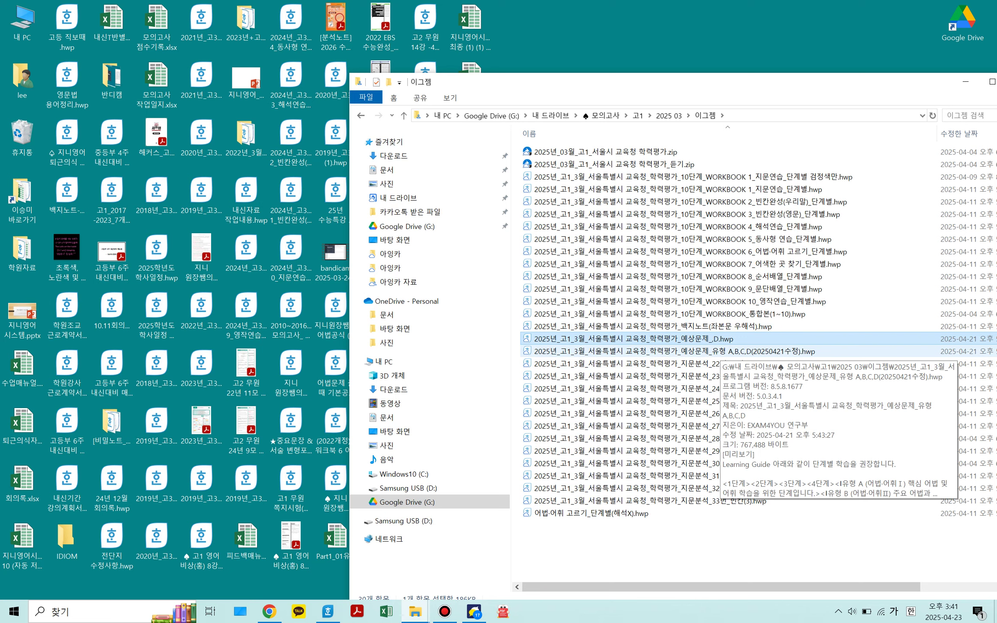
click(720, 351)
- Return to the 2025 03 folder, open the 아잉카 folder and widen its name column to read the full file names
click(404, 115)
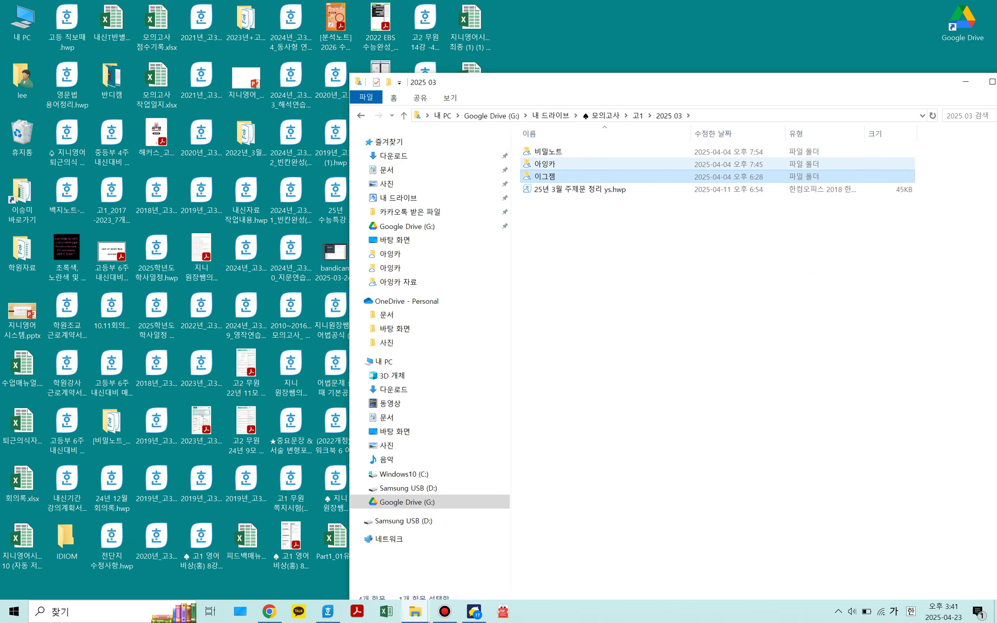
click(545, 163)
key(Return)
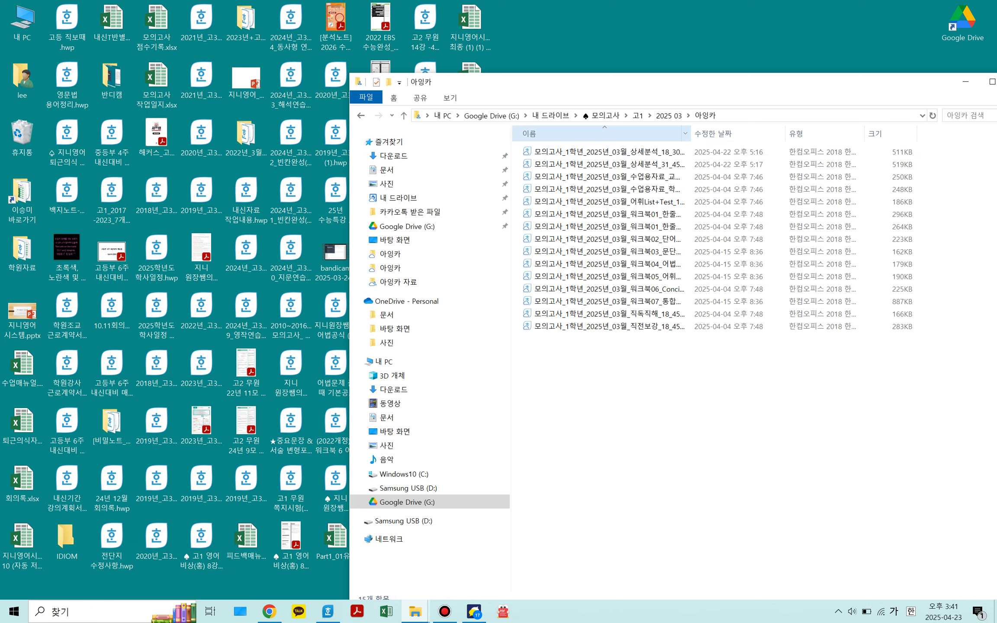
drag(843, 133, 871, 133)
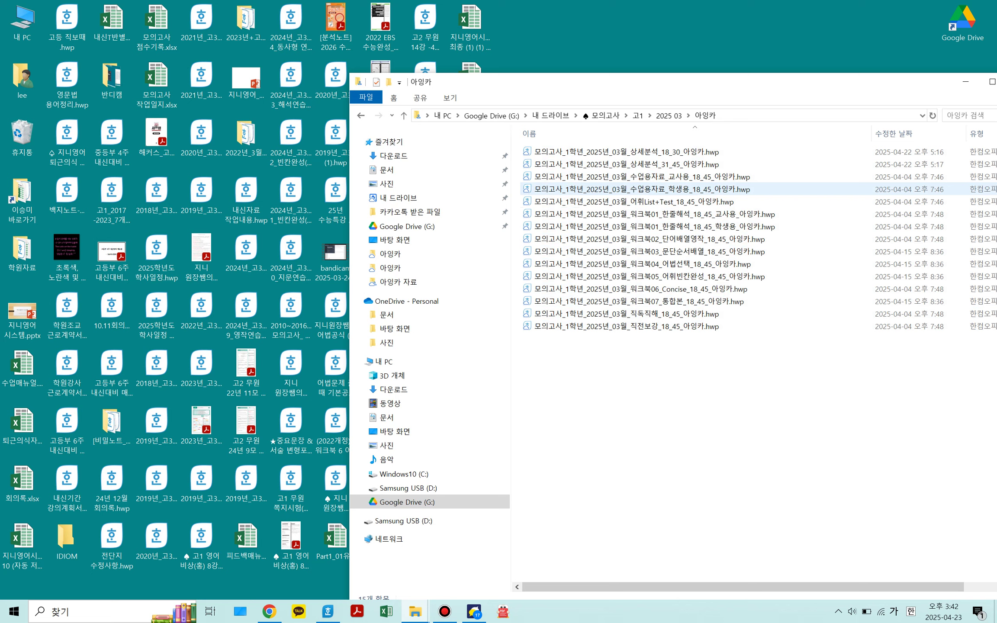
- Return to the 2025 03 folder, open the 비밀노트 folder and widen its name column to read the full file names
click(404, 116)
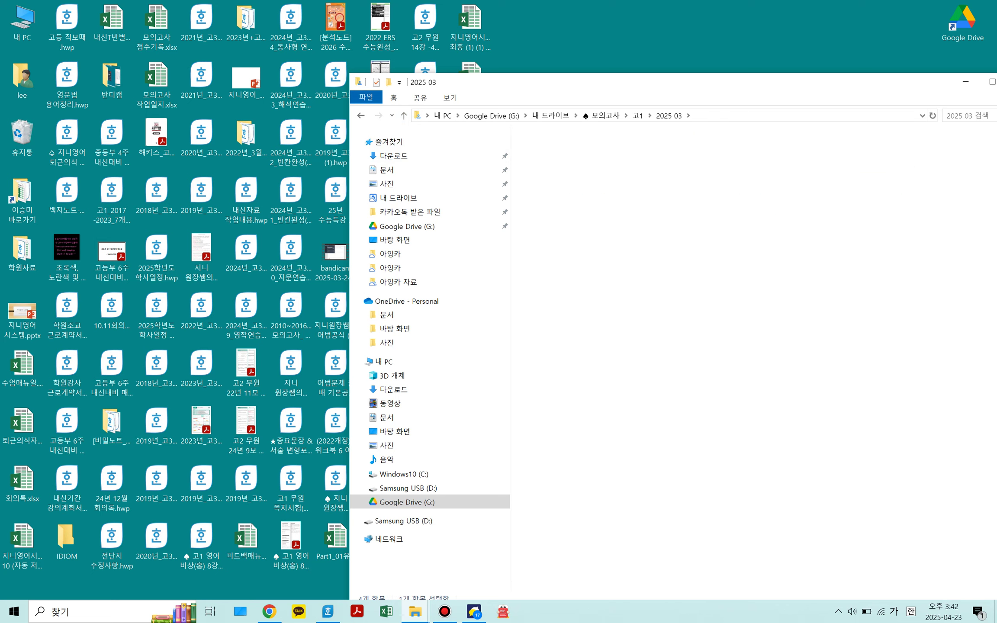
double_click(548, 151)
drag(690, 133, 915, 134)
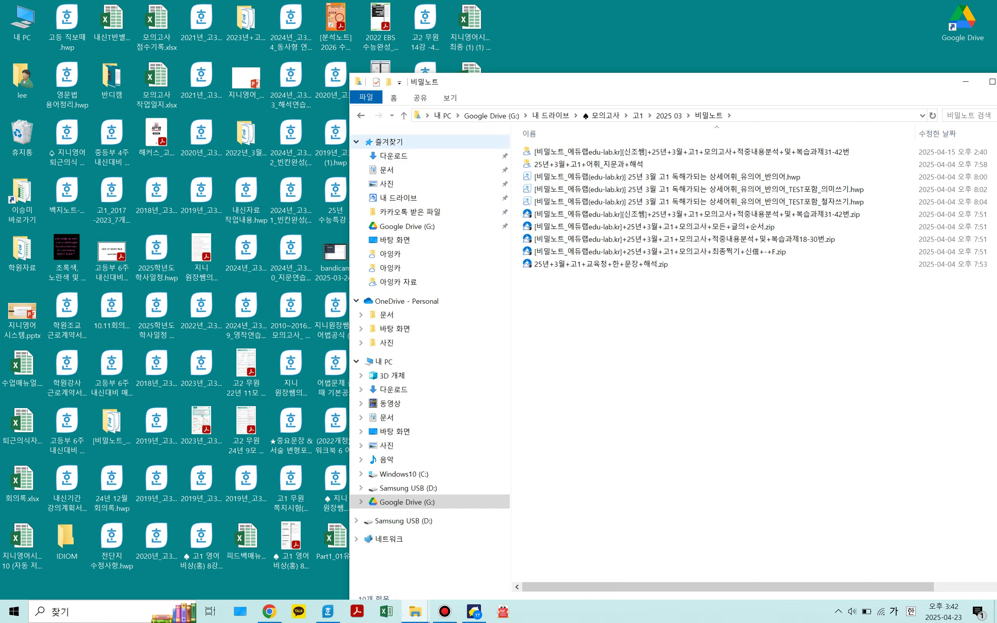
- Move the file window fully into view, go up to the 고1 folder and open the 2024 09 folder
click(404, 116)
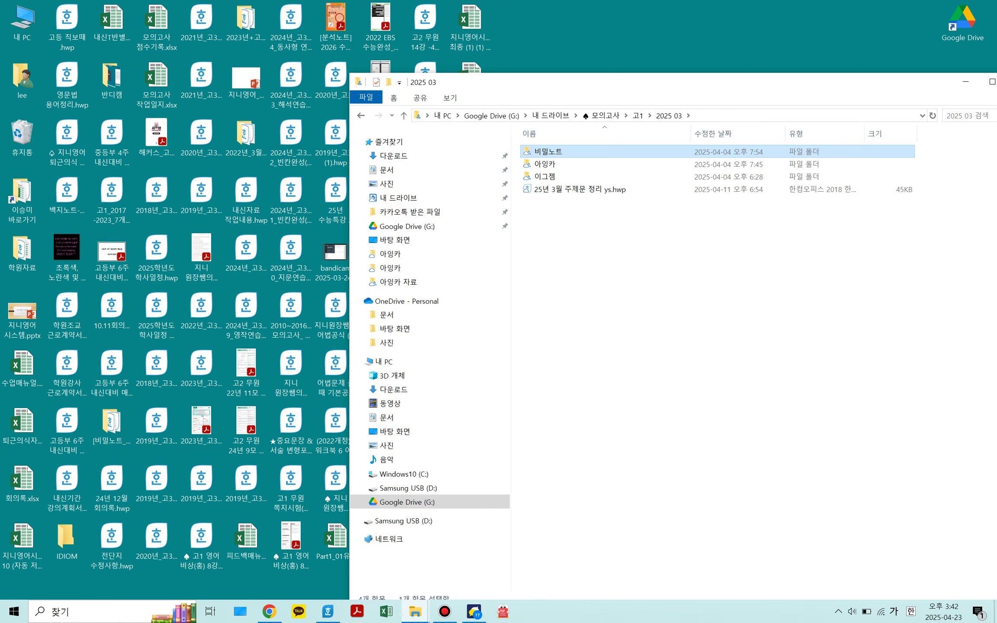
drag(704, 82, 483, 60)
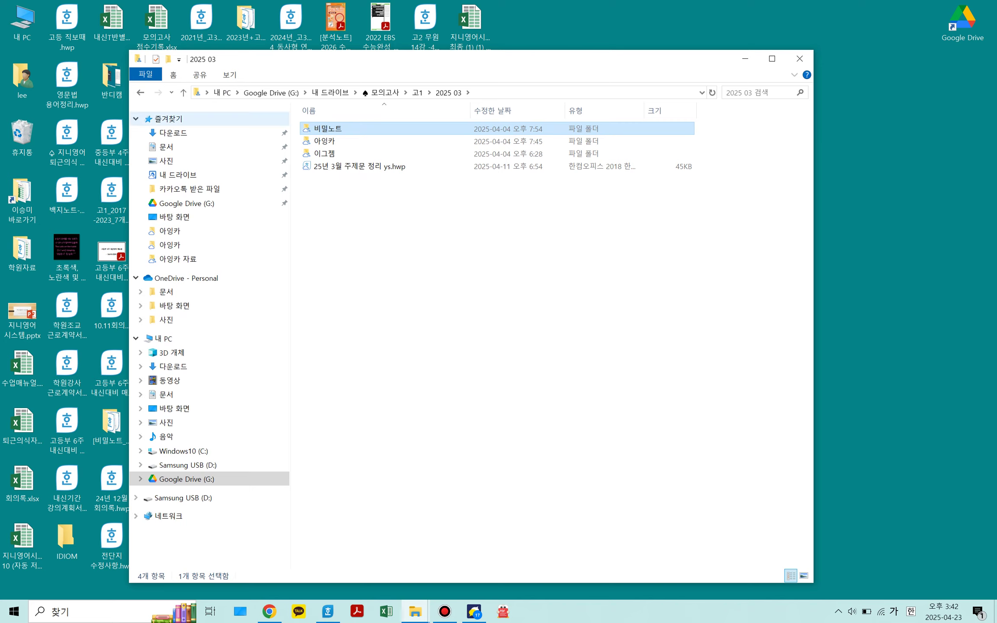
click(183, 92)
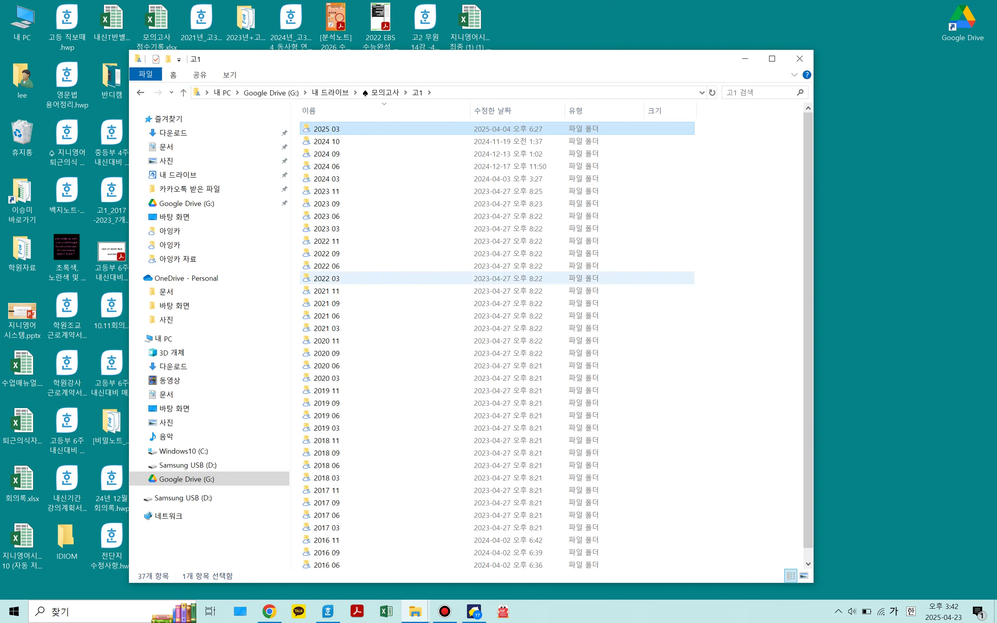
double_click(368, 155)
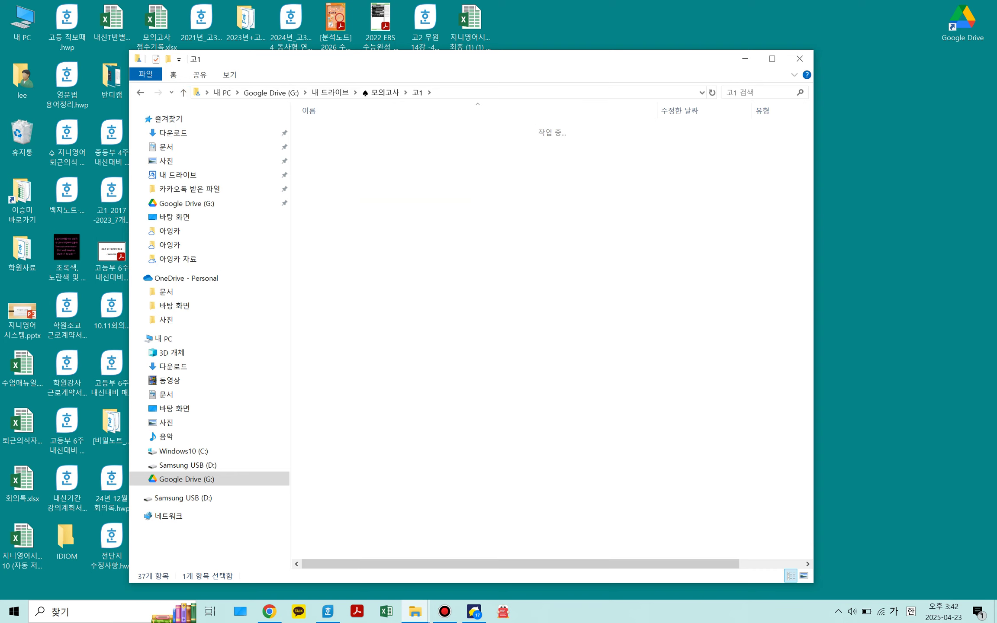
- Open the 이그젬 folder of 2024 09 and look at the 예상문제 유형 A,B,C,D and 유형D files
double_click(325, 166)
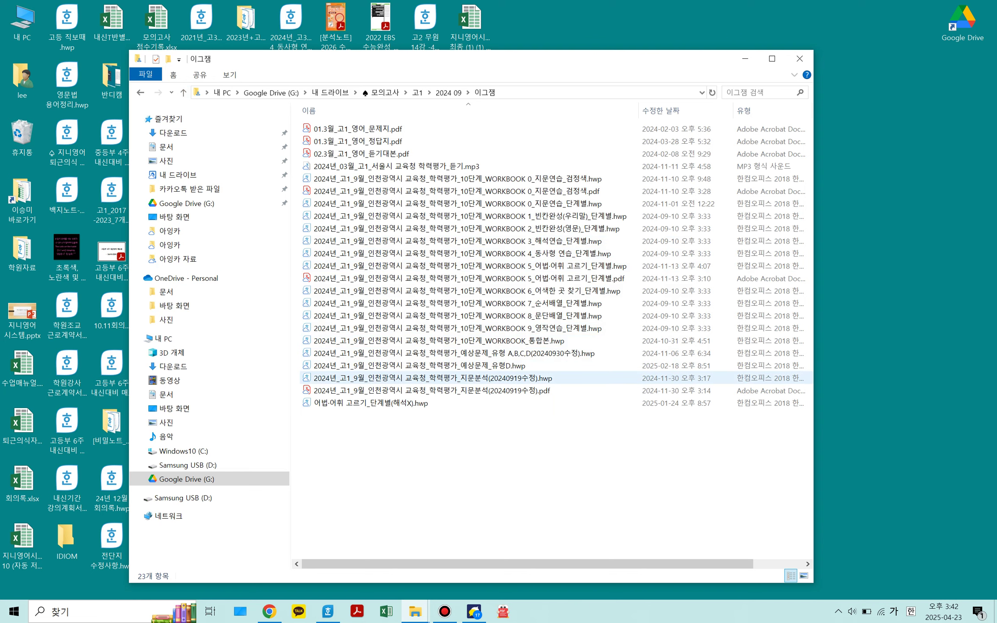
click(419, 366)
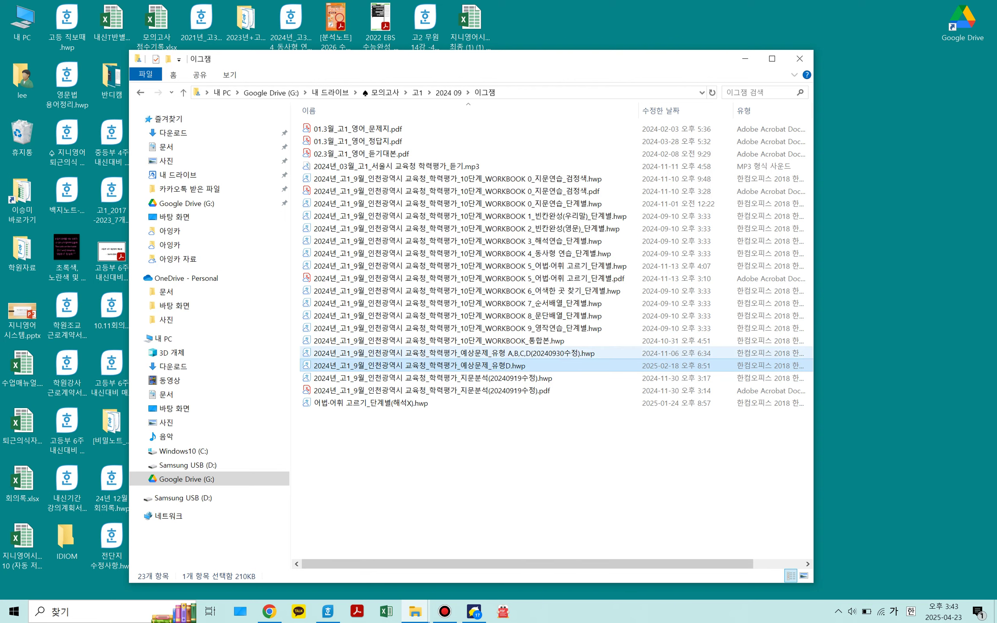
click(453, 353)
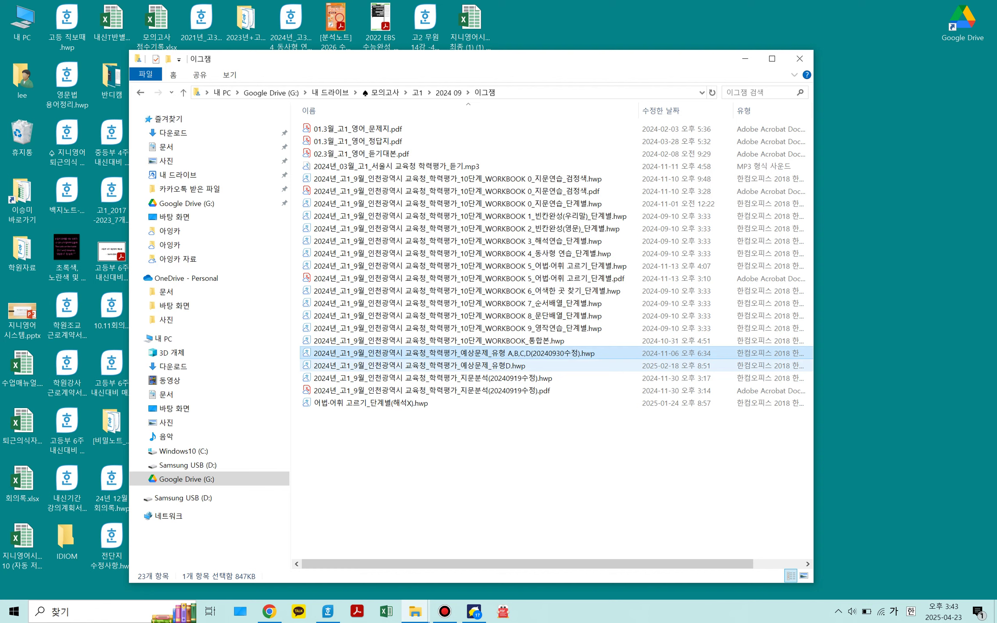
click(433, 366)
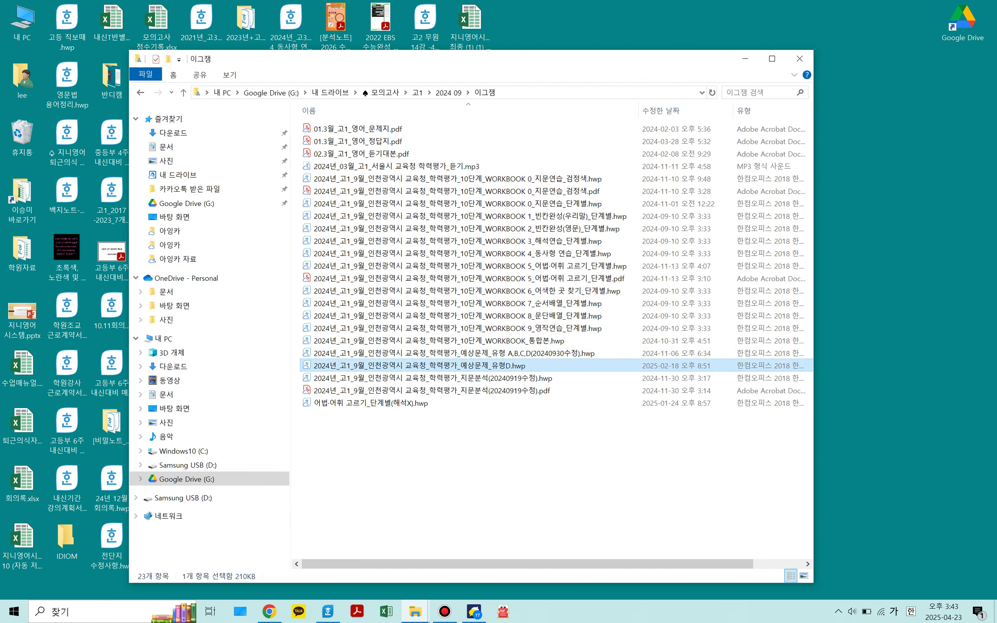
- Open the 변형문제_18_42_189문제 document from the 아잉카 folder of 2024 09
click(184, 92)
double_click(325, 153)
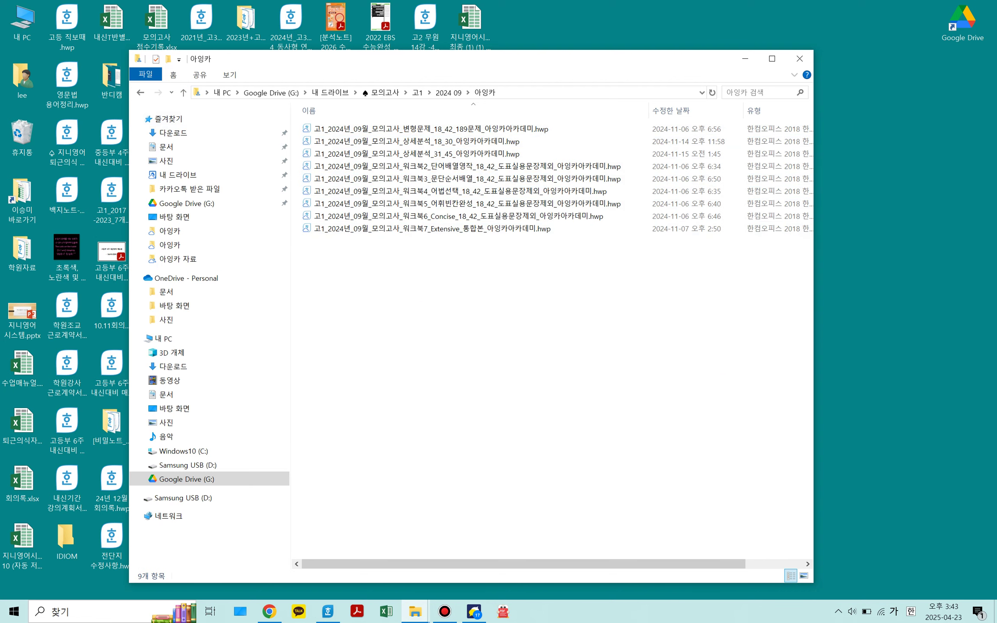
double_click(389, 129)
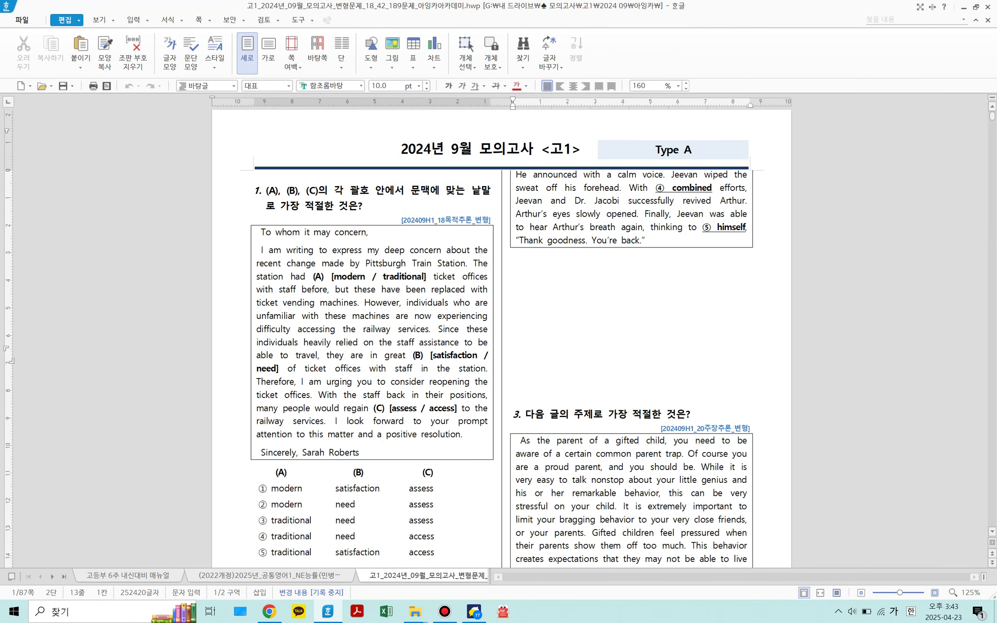
click(513, 276)
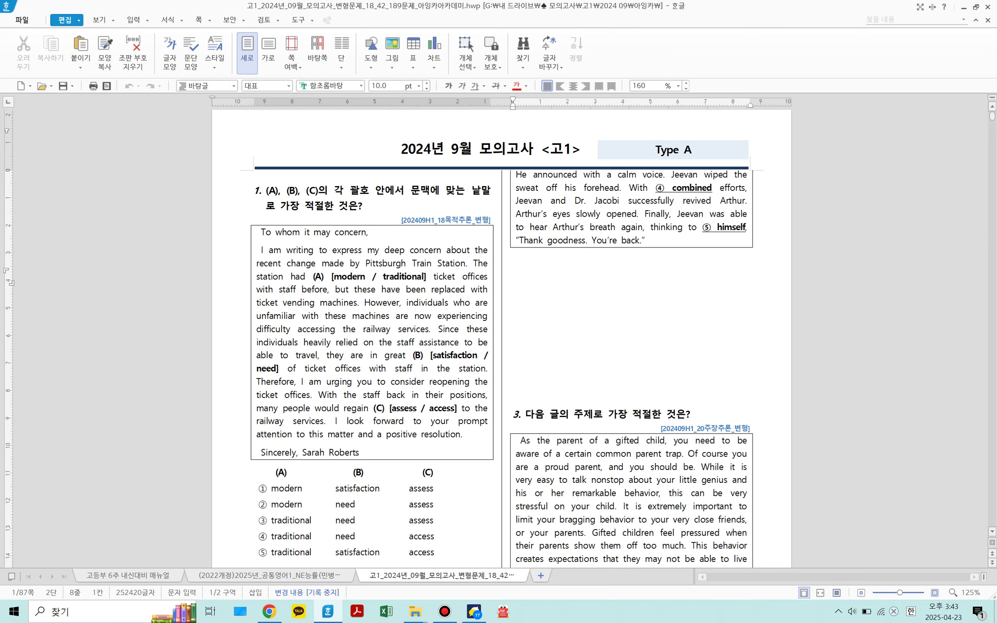
- Create a new blank document and insert 1,2,3-style page numbers with dashes at the bottom centre
key(alt+n)
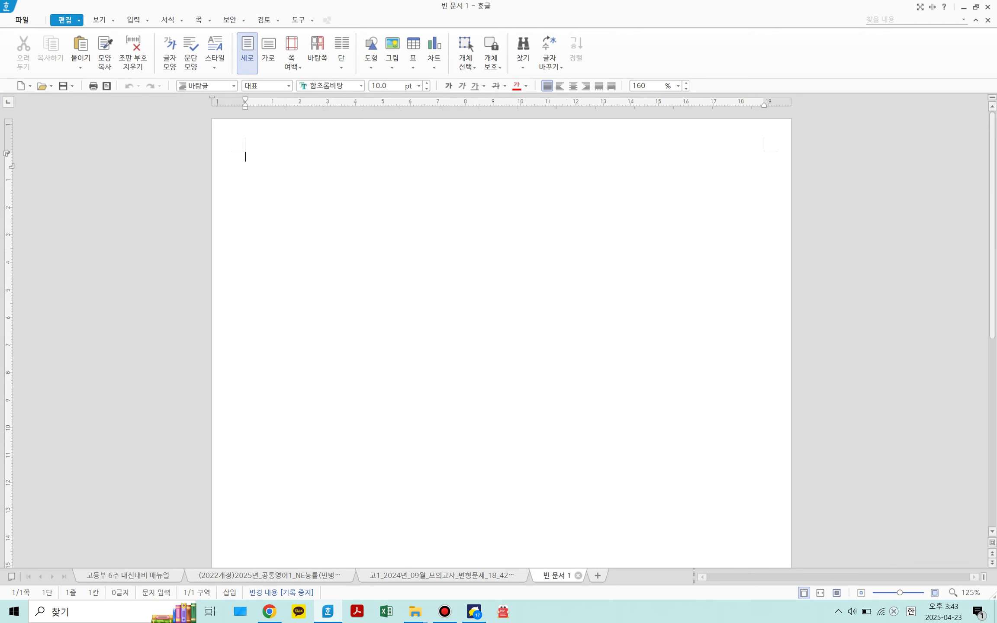
key(alt+w)
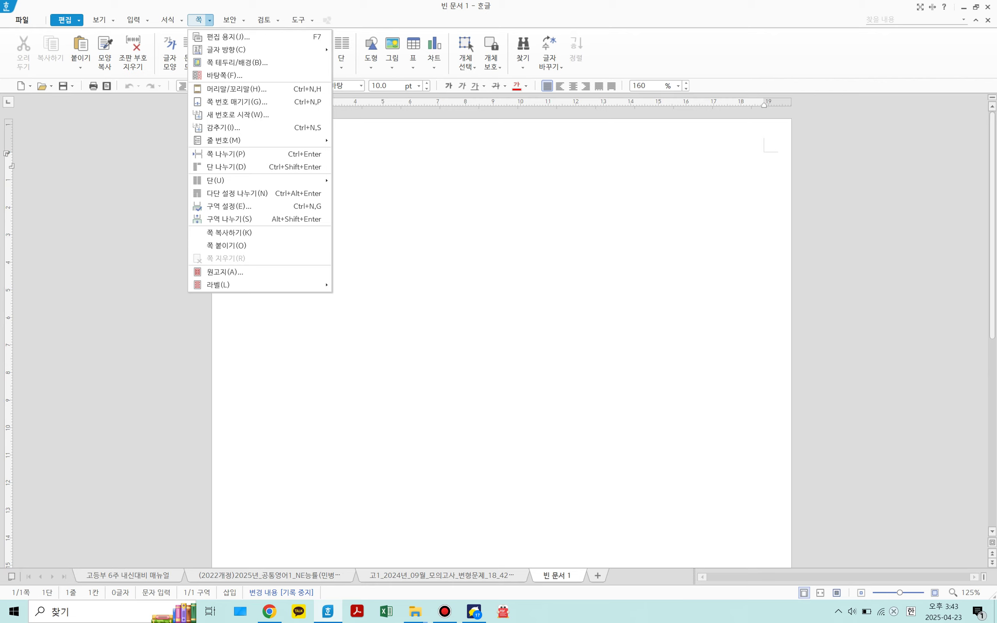
click(237, 103)
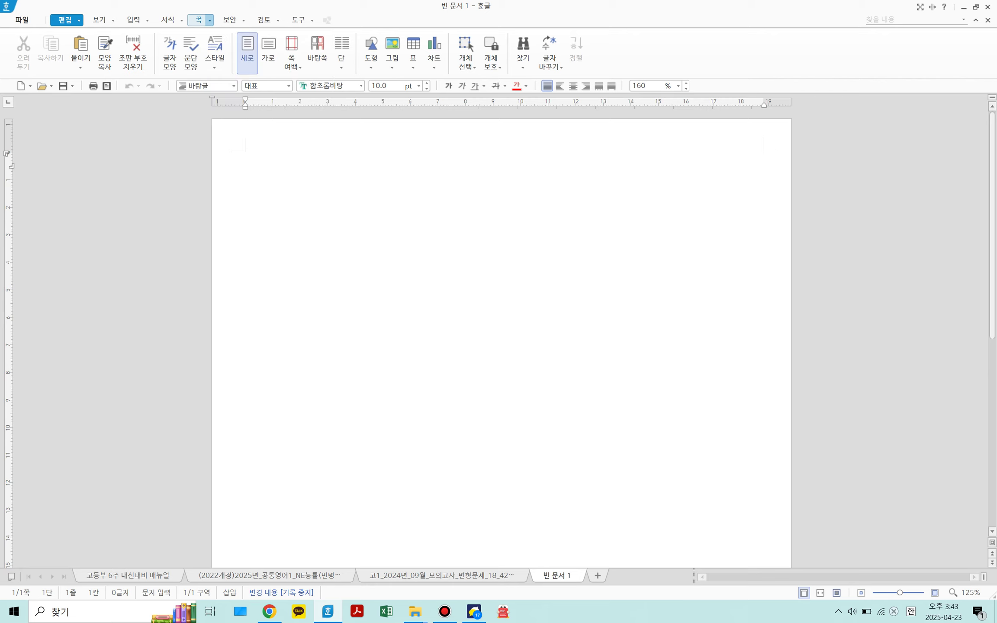
click(627, 187)
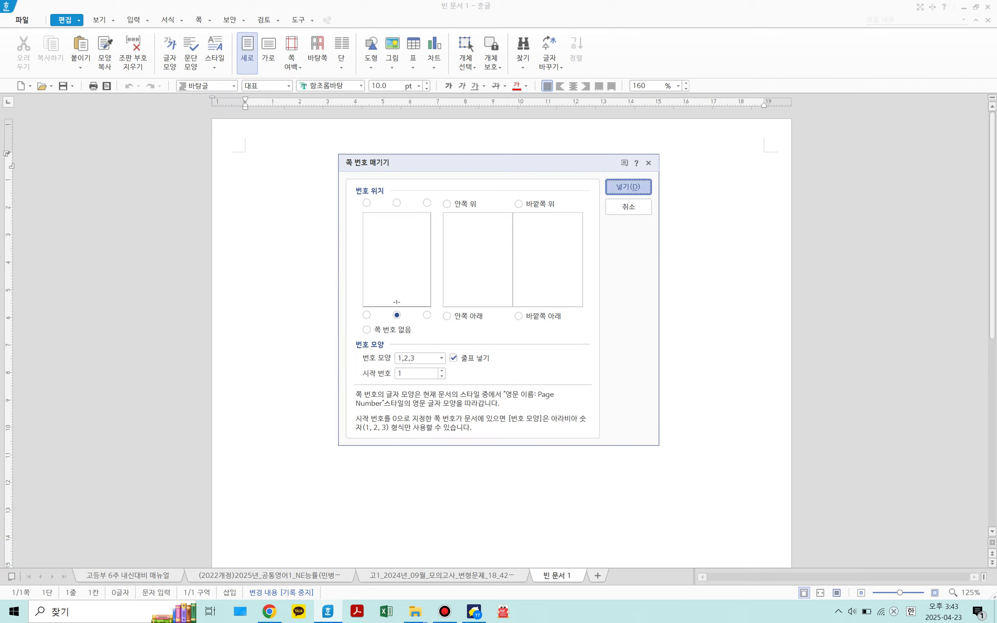
- Set the whole document to two columns with a dividing line between them
click(199, 20)
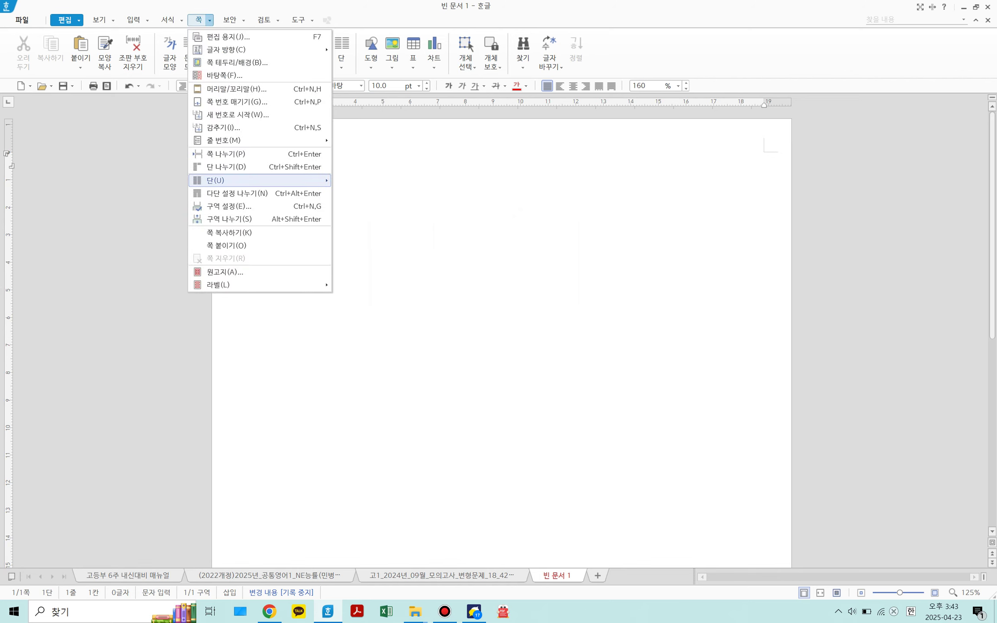
mouse_move(242, 180)
click(373, 245)
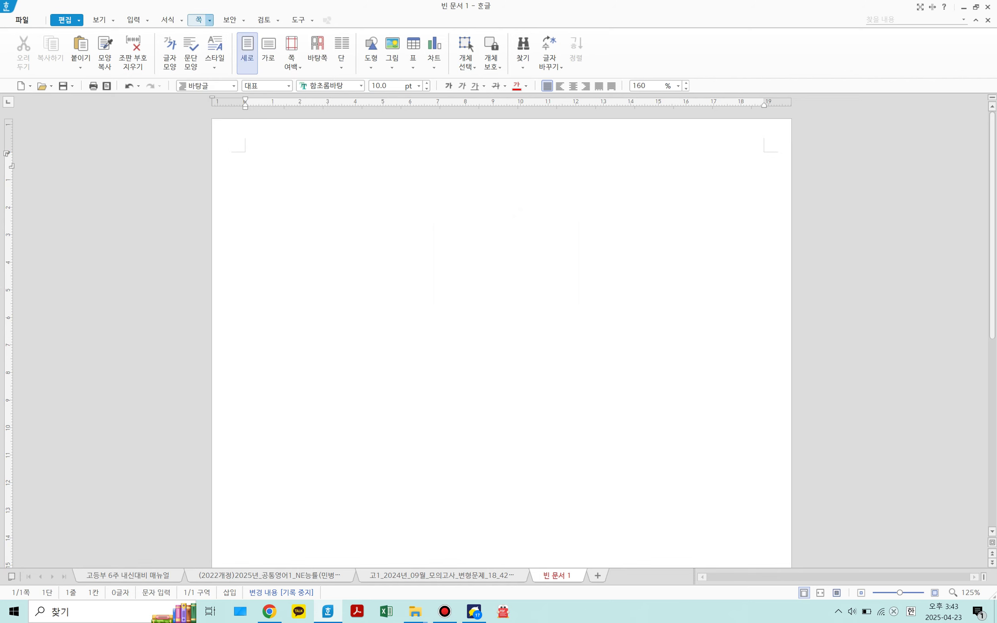
click(428, 194)
click(369, 253)
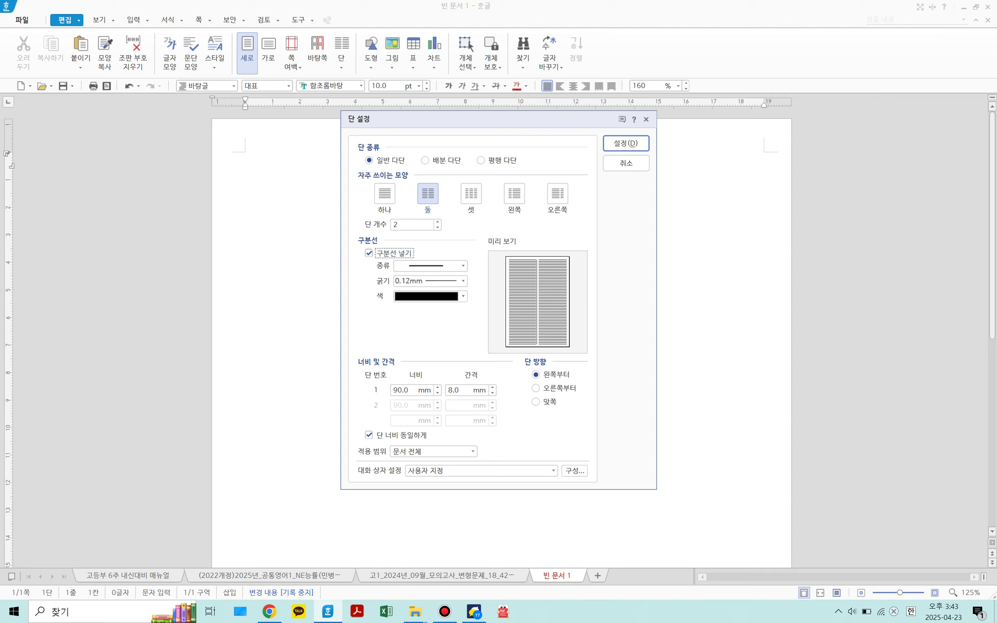
key(Return)
- Add several blank lines, check the page number at the foot of the page, and place the cursor on the third line
key(Return)
key(Return)
key(Return)
key(Return)
key(Return)
key(Return)
key(Return)
key(Return)
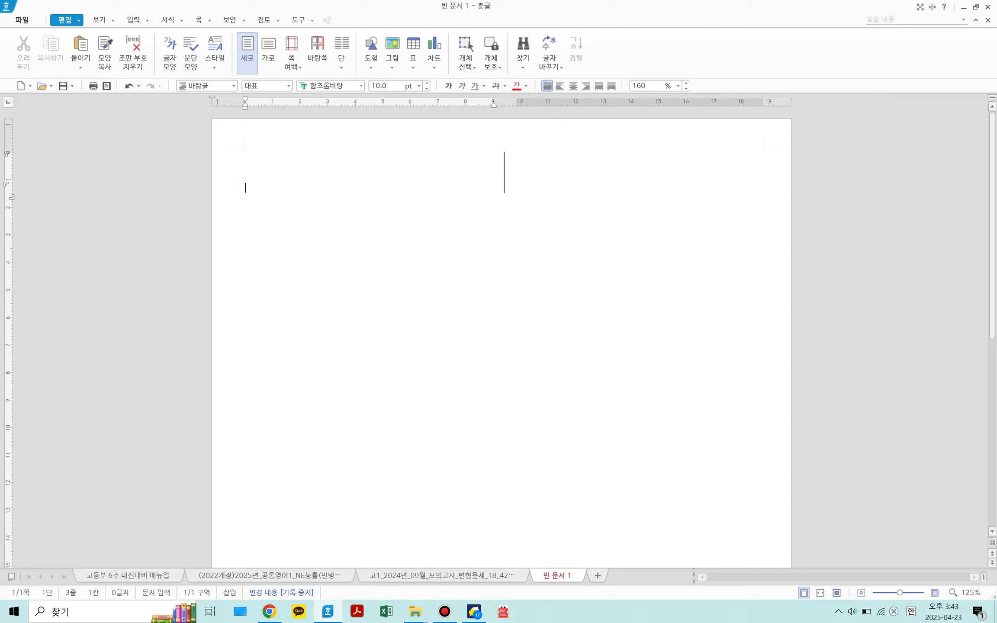
key(Up)
key(Up)
key(Up)
key(Up)
key(Up)
scroll(501, 338, down, 3)
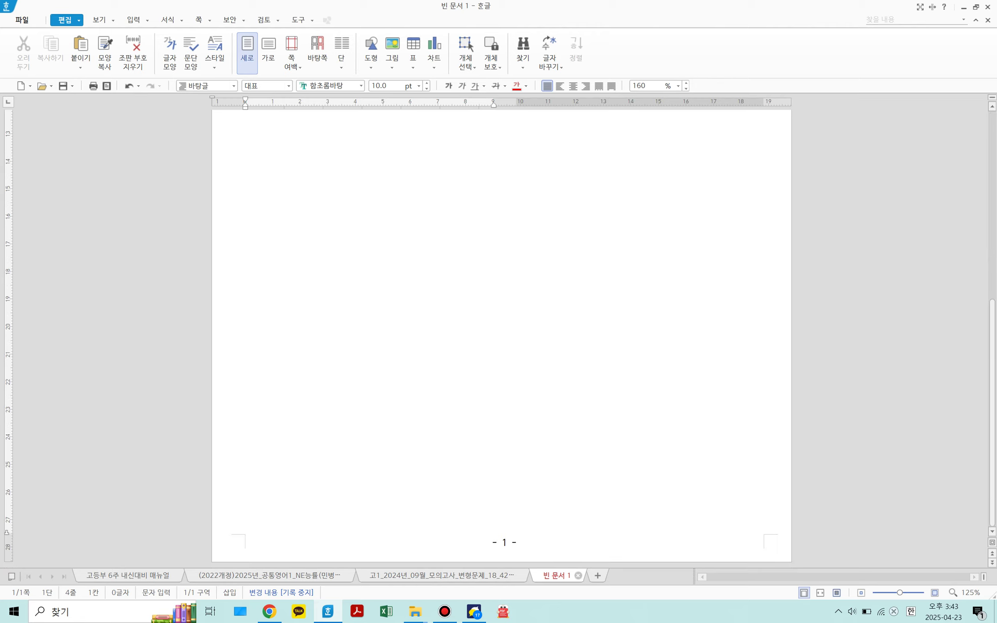
scroll(502, 337, up, 3)
key(Up)
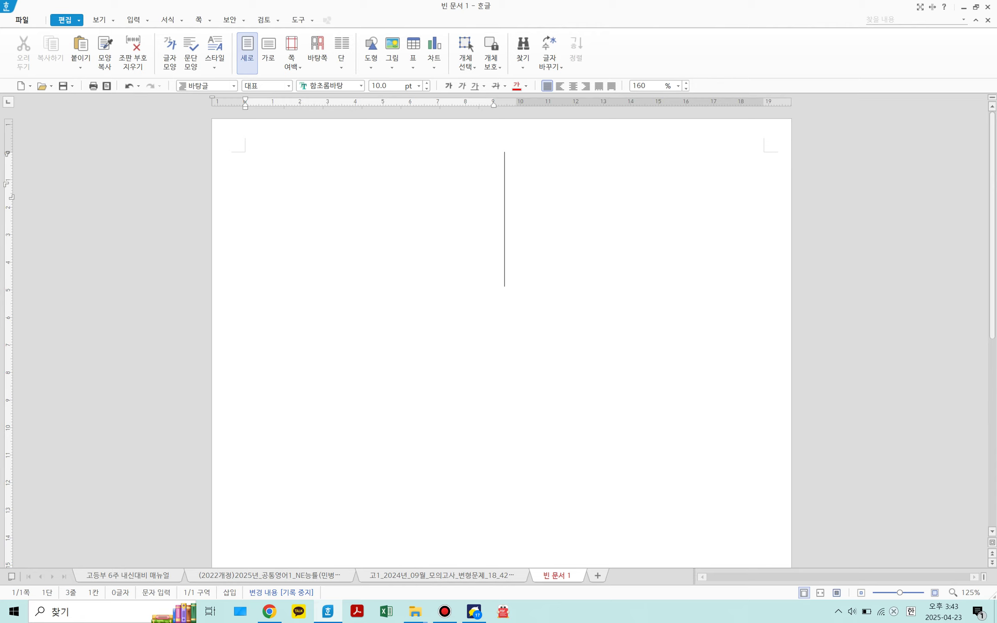
- Write four guideline lines: "전체 글씨크기 9", "쪽번호", "다단 2개로 설정 선보이게" and "상단 맨 위에 학년 학교명"
text(전체 글씨크기 9)
key(Return)
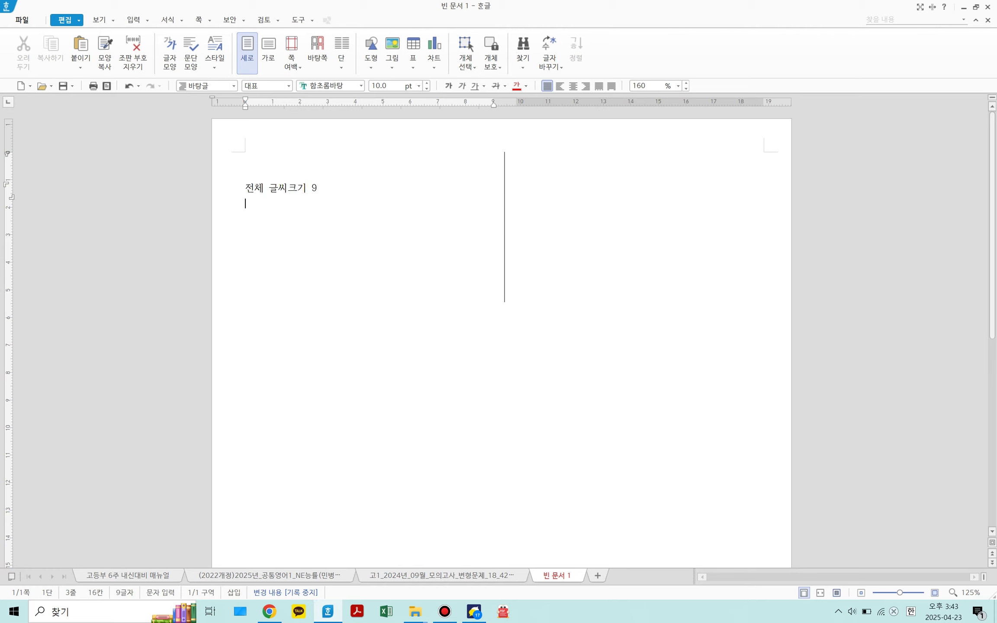
text(쪽번호)
key(Return)
text(다단 2)
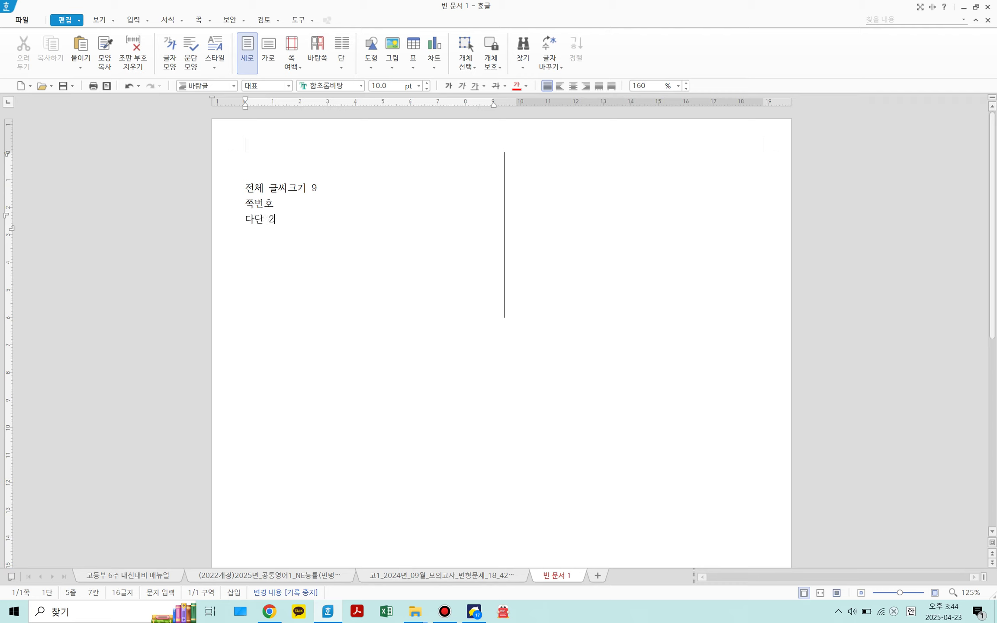
text(개로 설정 선보이게)
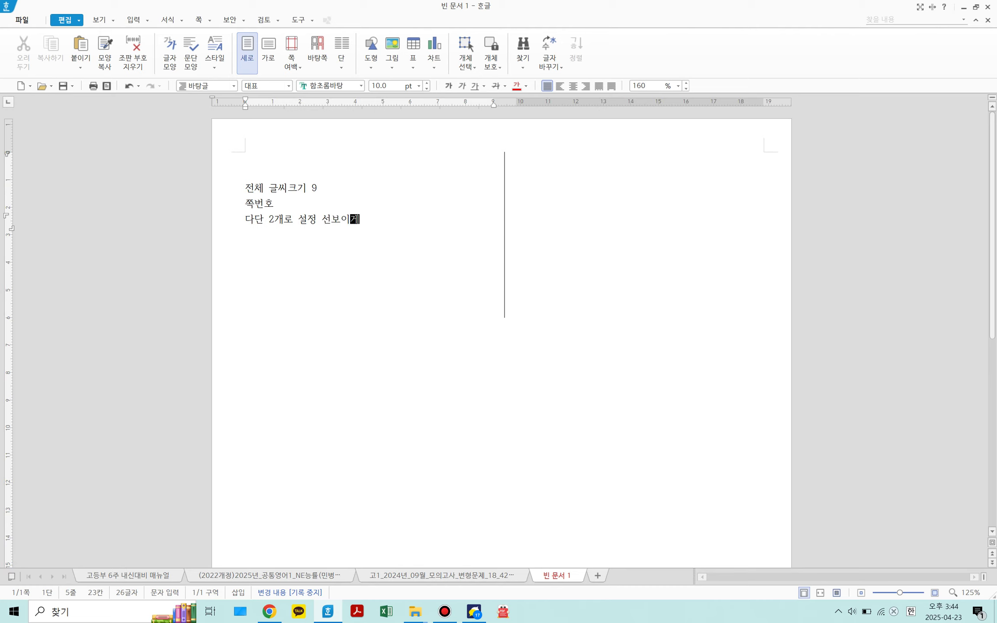
key(Return)
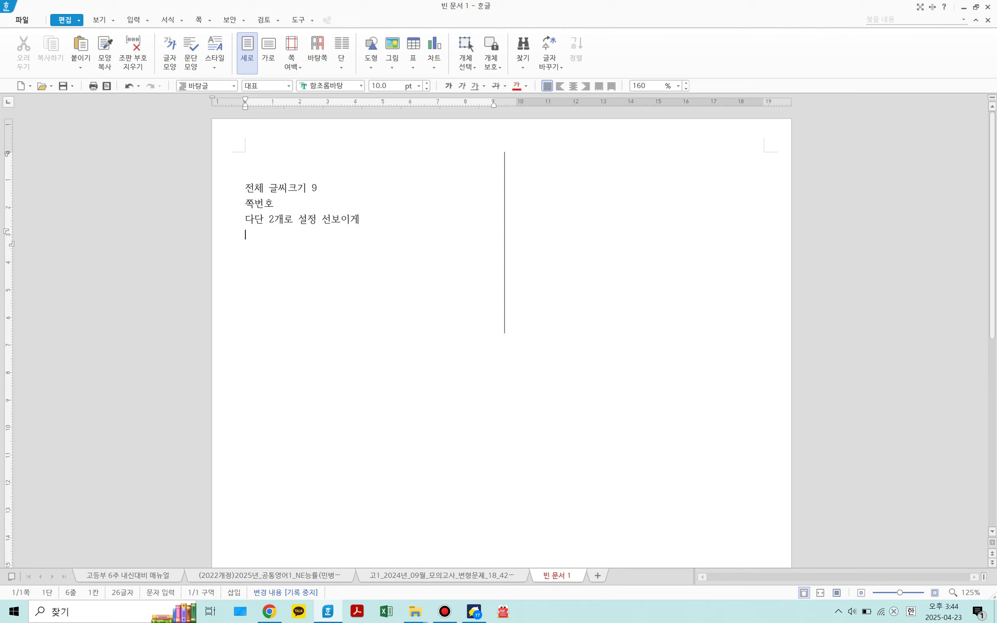
text(상단 맨 위에 하)
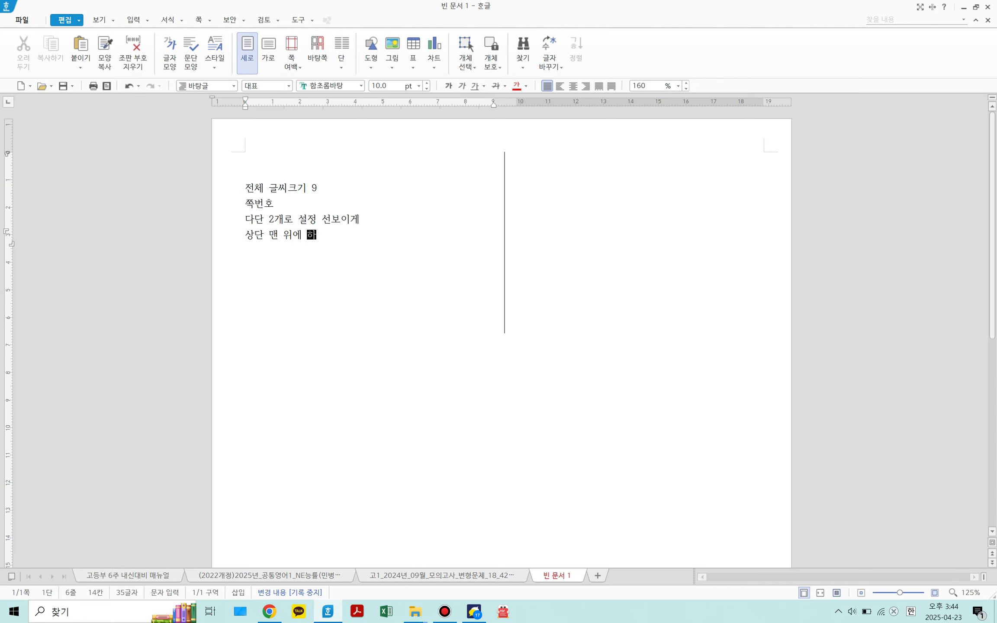
text(ㄱ년 학교명)
- Write the title "고2 행신 25년 3모 아잉카 변형문제" on the first line of the blank document
click(246, 157)
text(고2 행신)
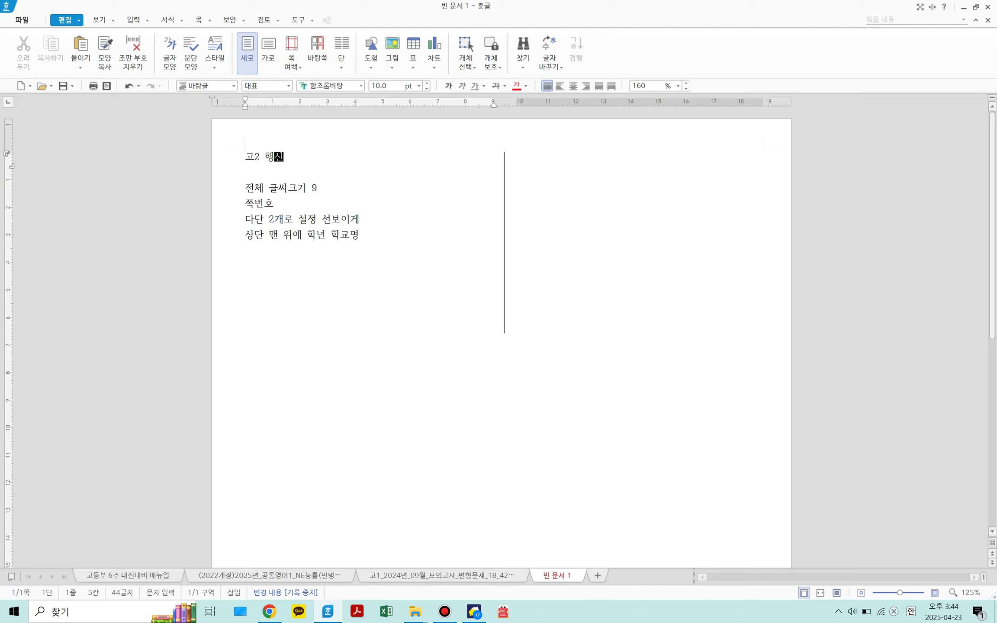
text( 25년 3모)
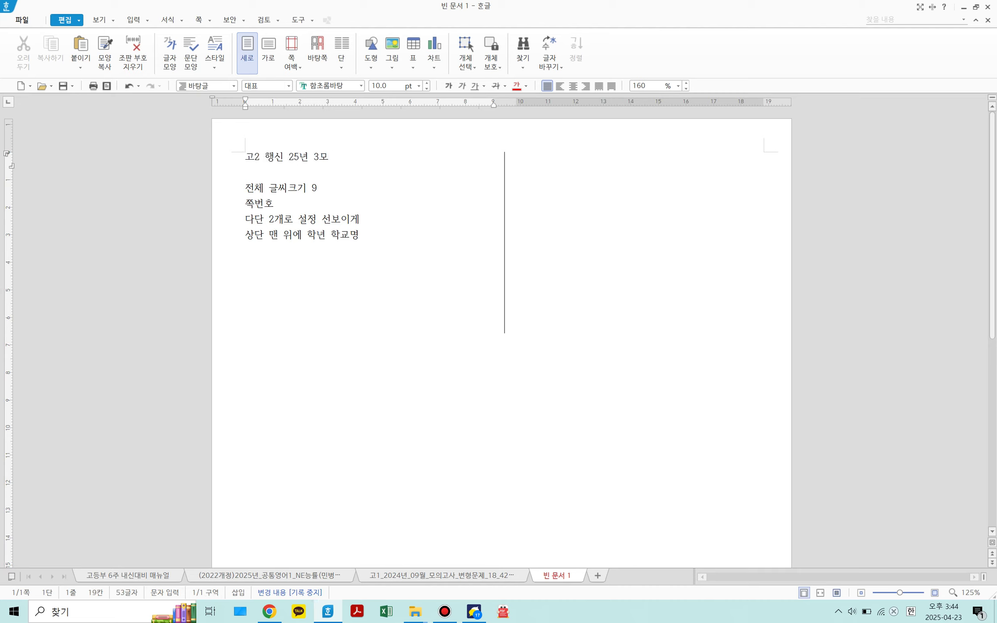
text( 앙잉카 번형문)
key(BackSpace)
key(BackSpace)
key(BackSpace)
text(변형문)
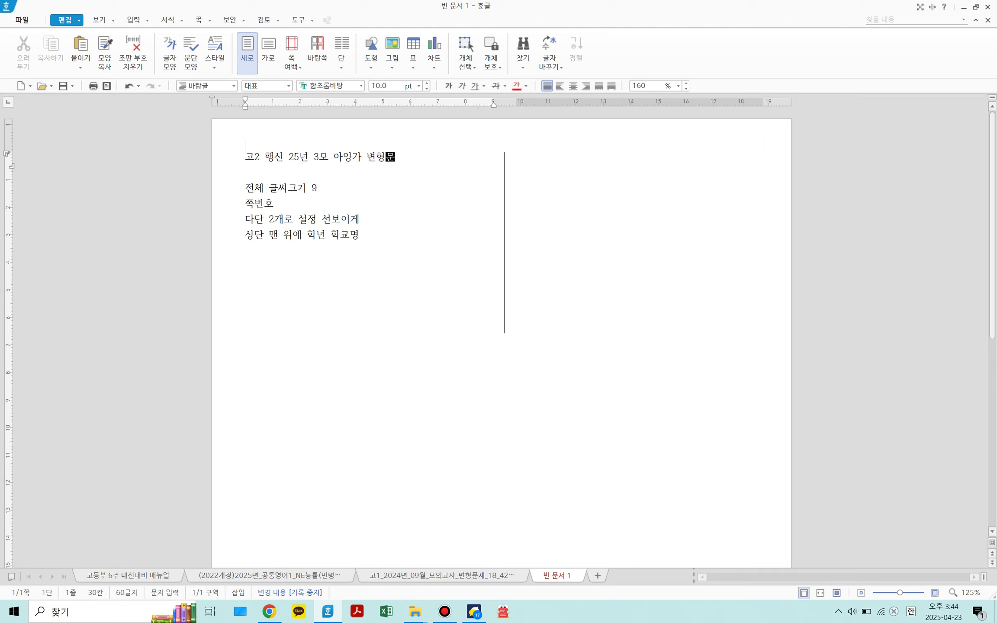
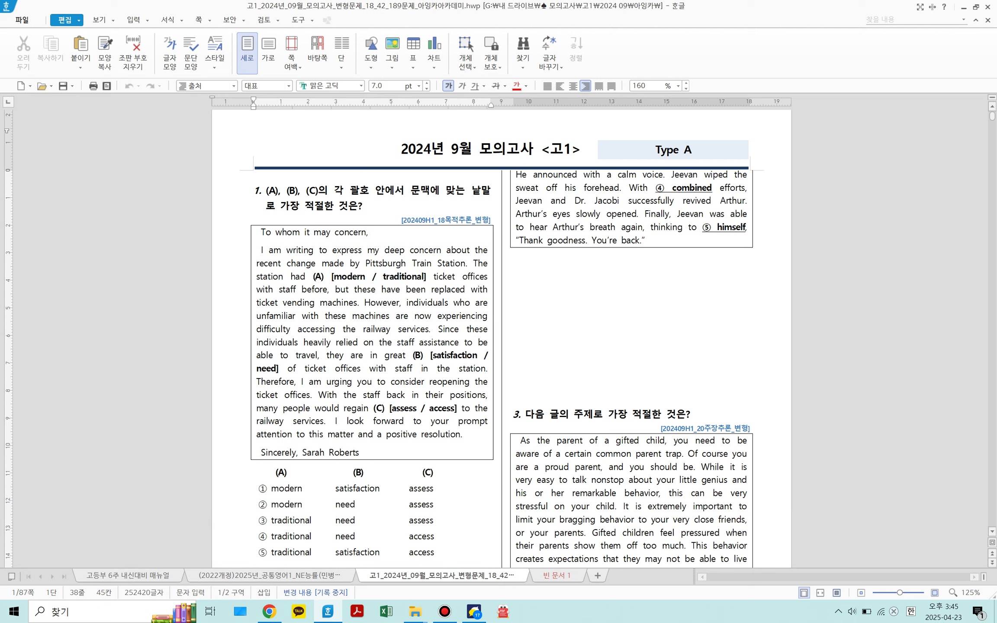
- Look through the opening pages of the September 2024 mock-exam file and search it for "20"
click(431, 316)
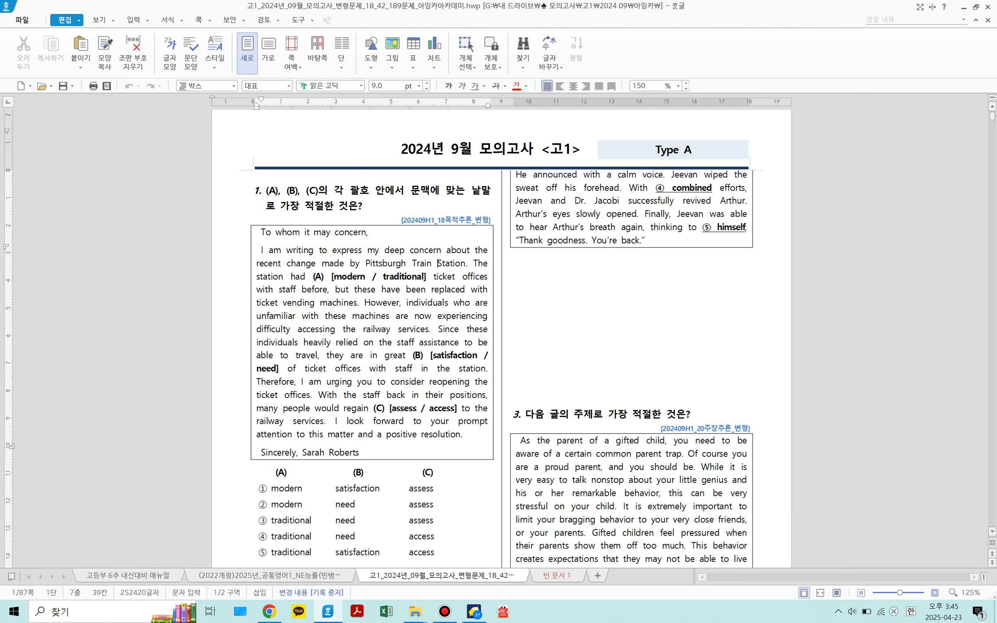
scroll(431, 316, down, 10)
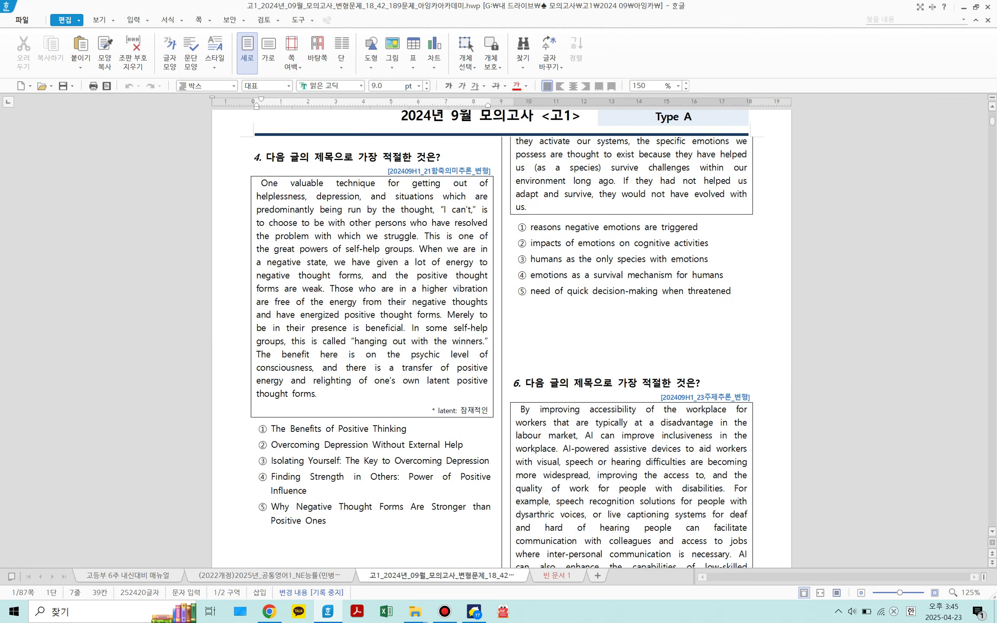
scroll(431, 316, up, 10)
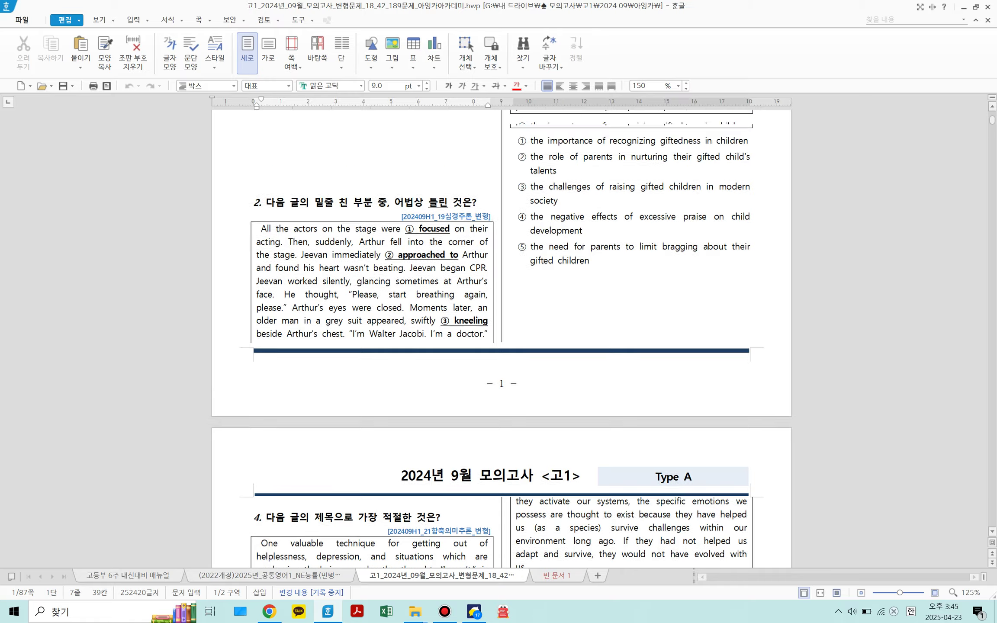
click(370, 223)
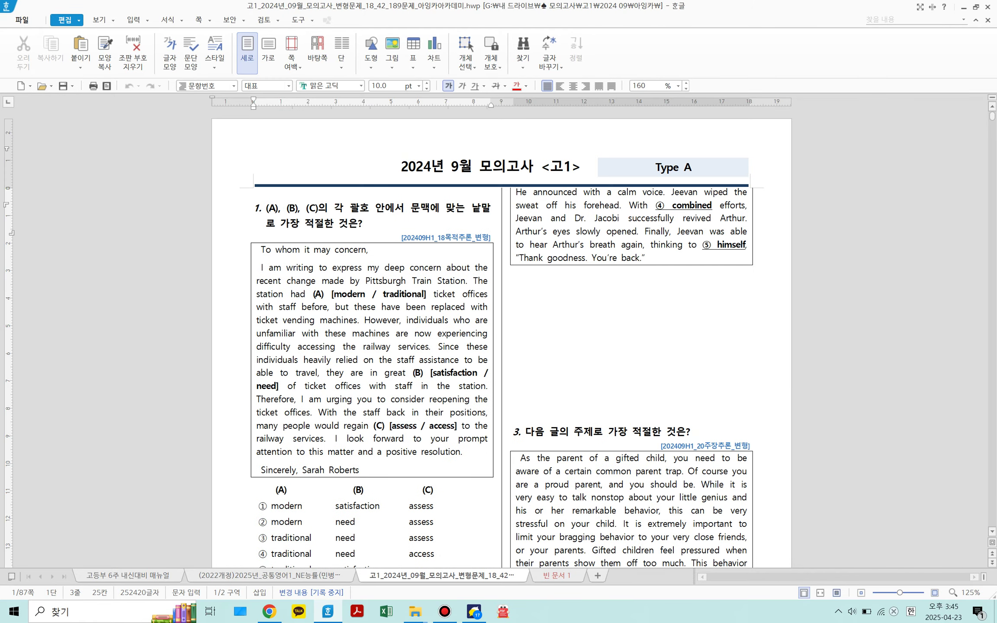
key(ctrl+f)
text(20)
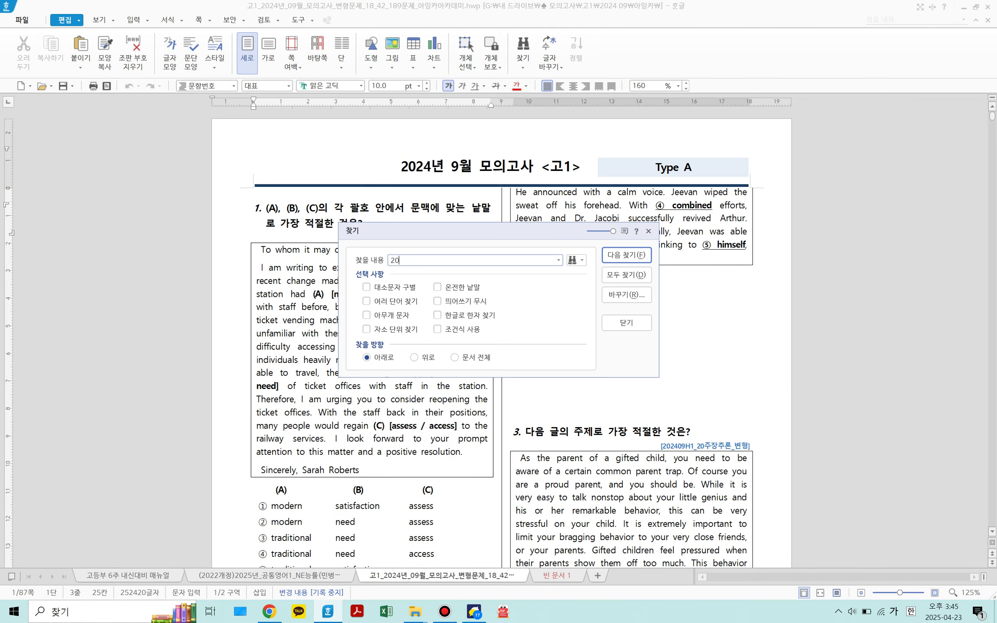
key(Return)
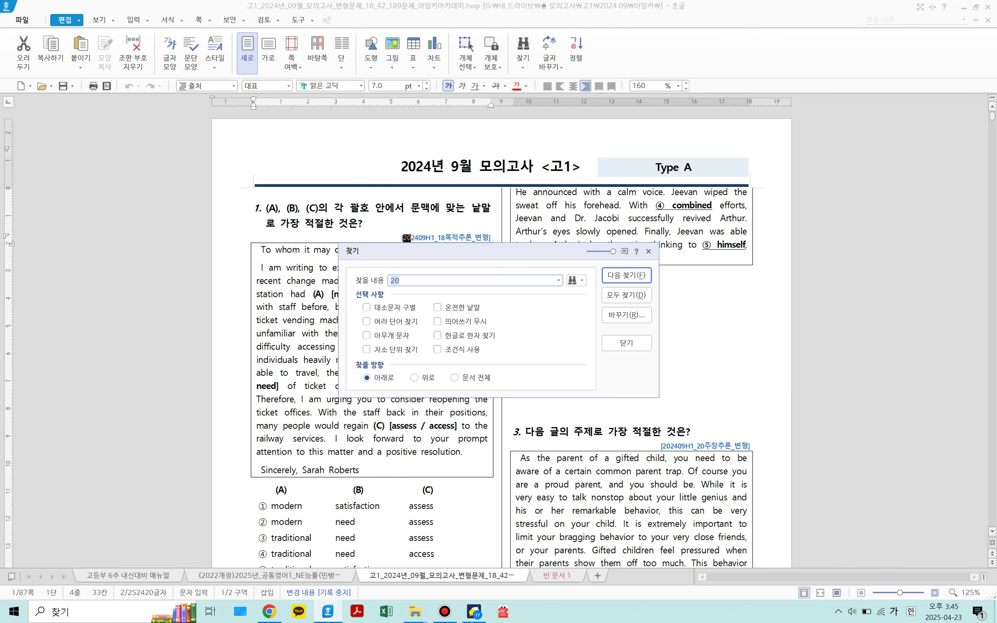
key(Escape)
- Search the mock-exam file for the source label "20주장추론" and step through its occurrences
drag(696, 446, 732, 446)
click(712, 431)
scroll(712, 432, down, 6)
scroll(501, 337, down, 3)
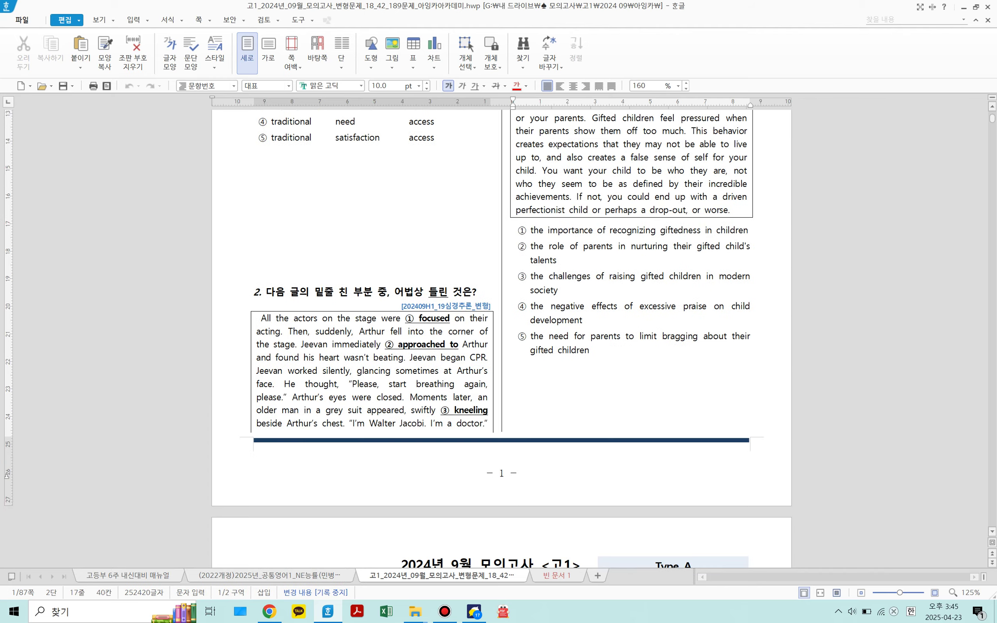
scroll(501, 338, down, 10)
click(253, 337)
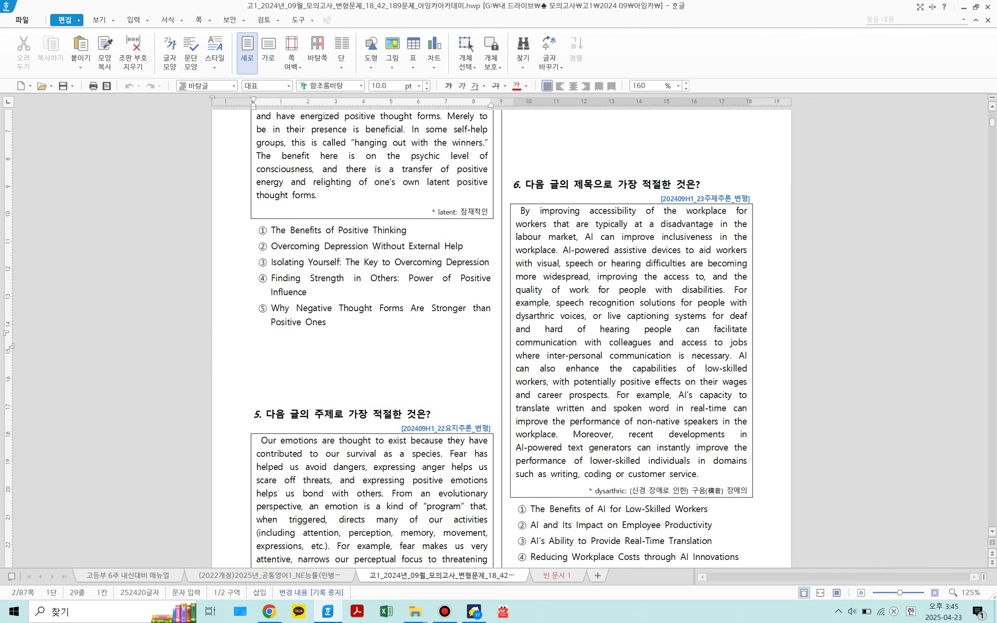
key(ctrl+f)
text(주장추론)
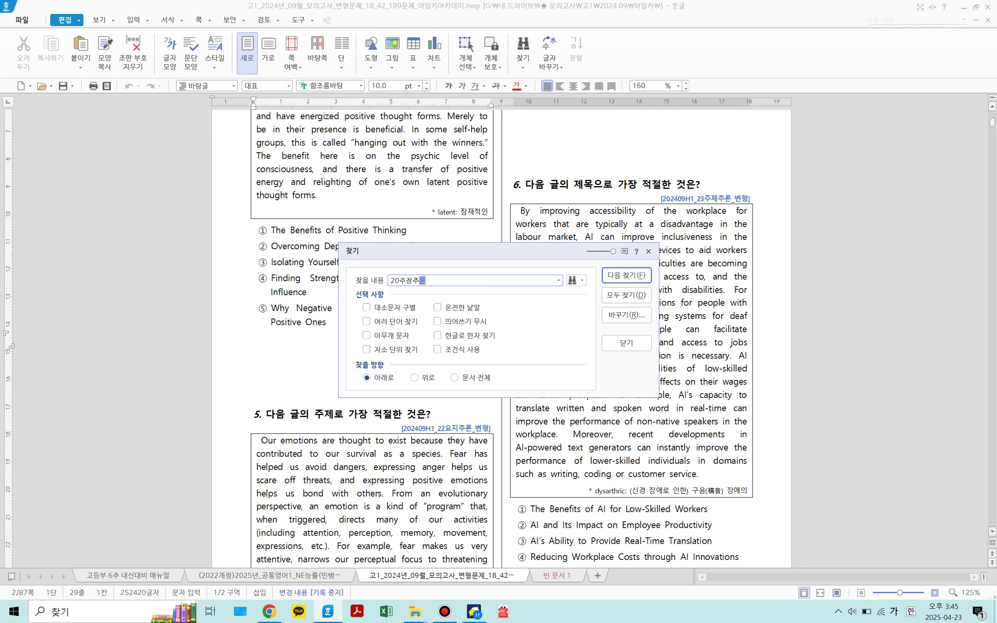
key(Return)
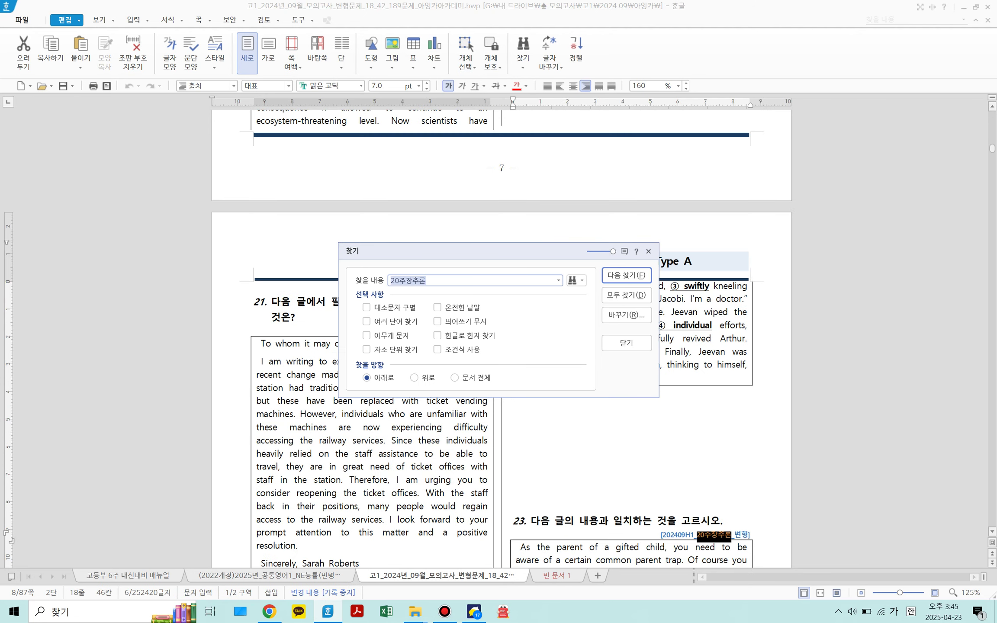
key(Return)
key(Return)
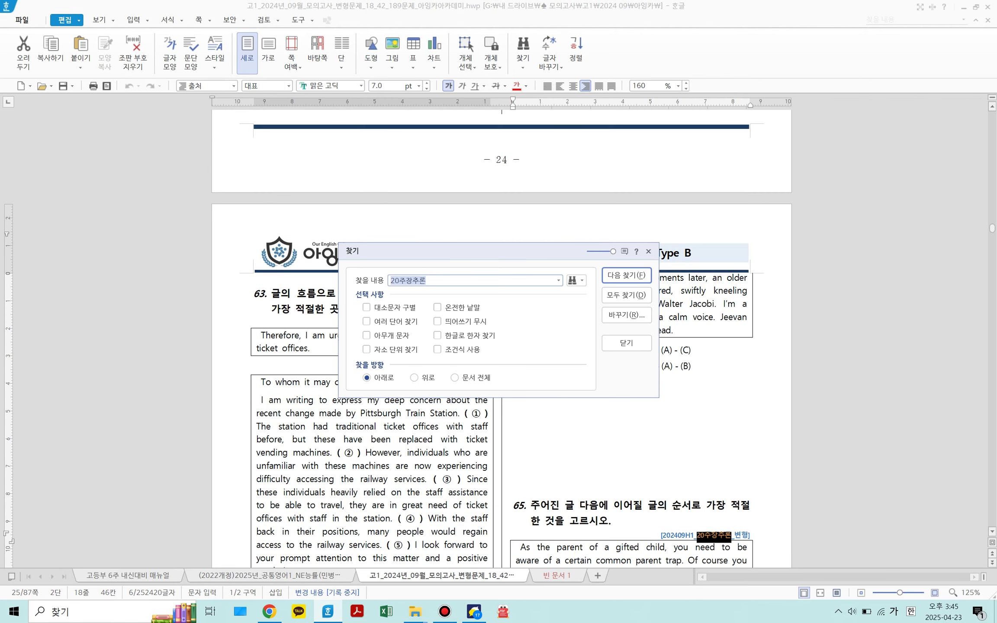
key(Return)
key(Return)
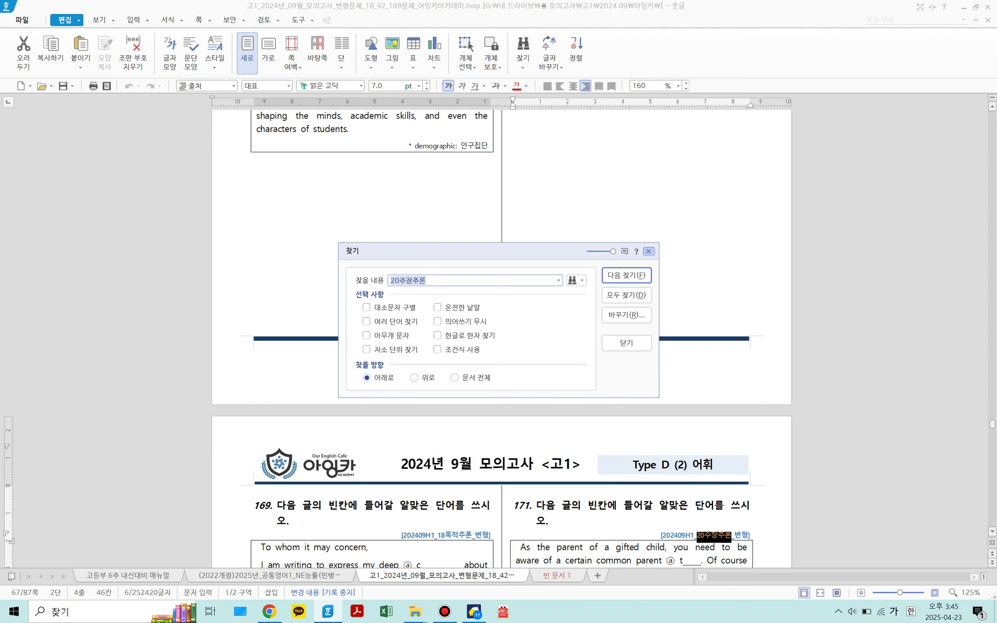
click(648, 251)
- Return to the start of the mock-exam file and find the first question labelled "20주장추론"
scroll(648, 251, up, 10)
scroll(502, 338, up, 10)
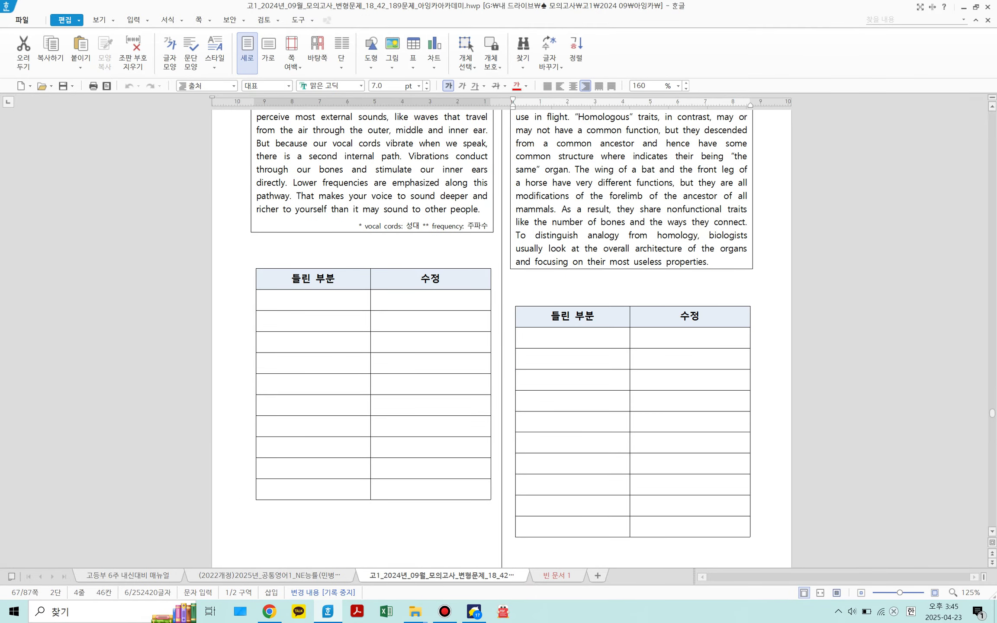
drag(992, 413, 992, 116)
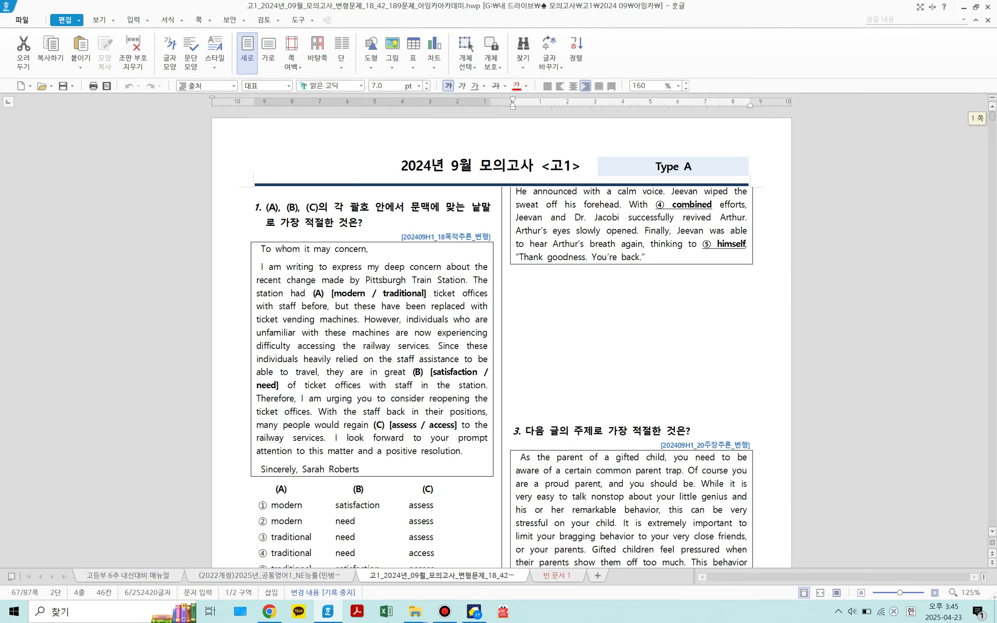
click(368, 223)
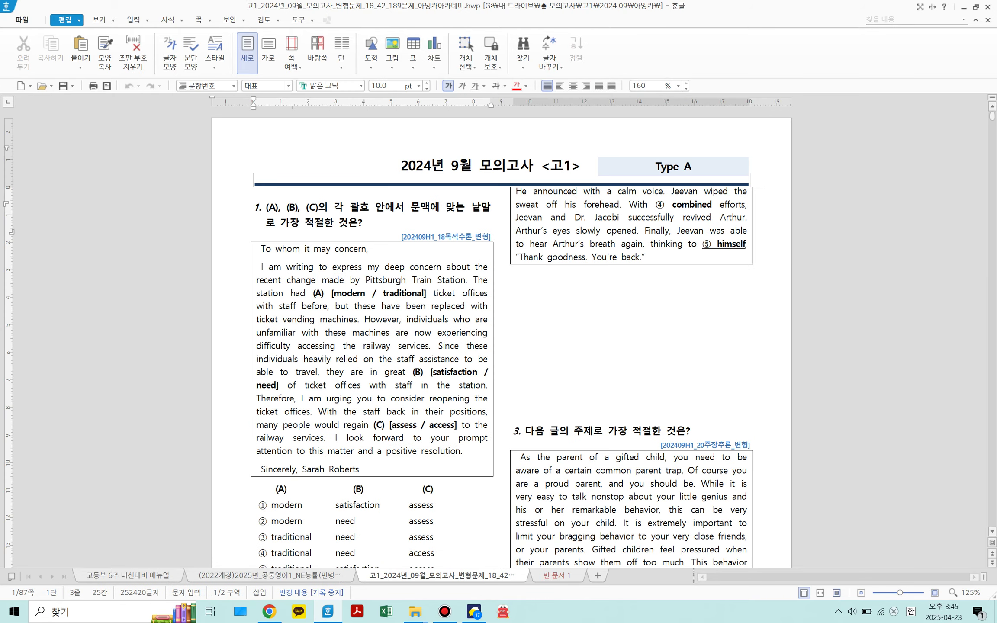
key(ctrl+f)
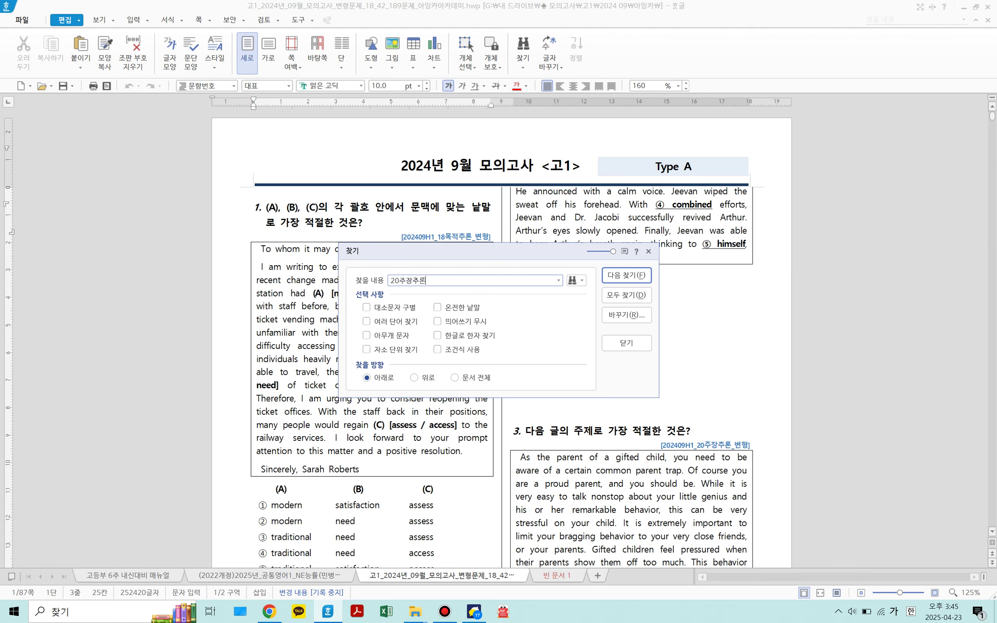
key(Return)
key(Escape)
scroll(502, 338, down, 5)
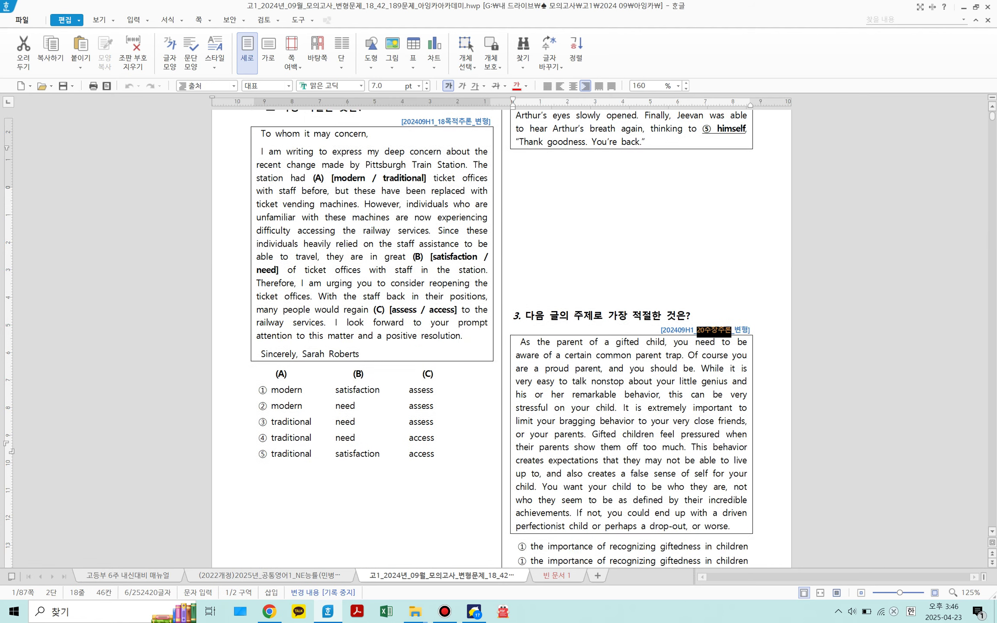
- Copy question 3 with its passage and answer choices from the mock-exam file into the blank document below the title
key(Up)
key(shift+Down)
key(shift+Down)
key(shift+Down)
key(shift+Down)
key(shift+Down)
key(shift+Down)
key(shift+Down)
key(shift+Down)
key(shift+Down)
key(shift+Down)
key(shift+Down)
key(shift+Down)
key(shift+Down)
key(shift+Down)
key(shift+Down)
key(shift+Down)
key(shift+Down)
key(shift+Down)
key(shift+Down)
key(shift+Down)
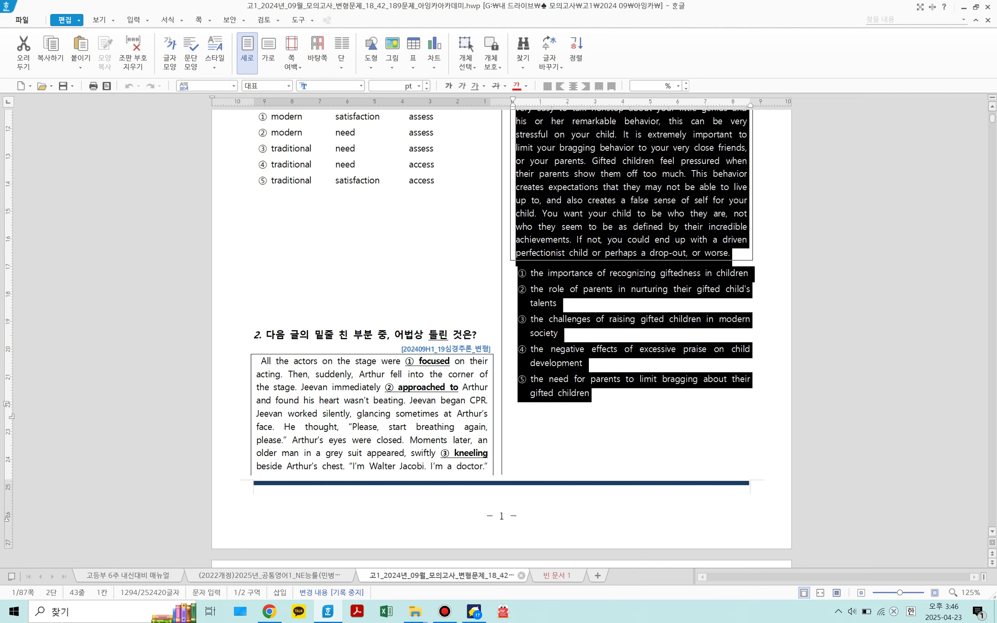
click(575, 575)
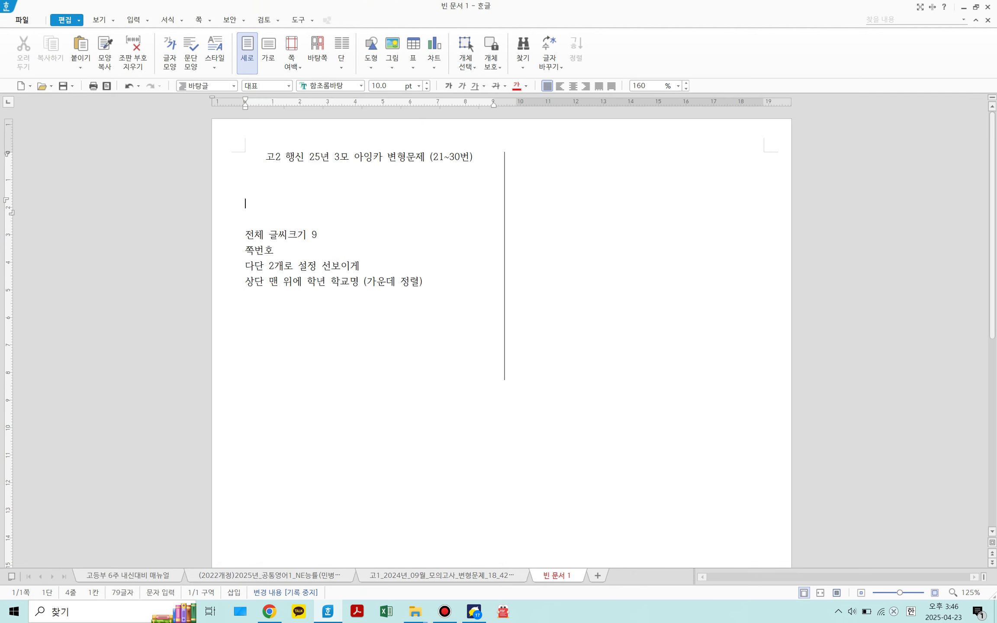
text(1. 다음 글의 주제로 가장 적절한 것은? [202409H1_20주장추론_변형] As the parent of a gifted child, you need to be aware of a certain common parent trap. Of course you are a proud parent, and you should be. While it is very easy to talk nonstop about your little genius and his or her remarkable behavior, this can be very stressful on your child. It is extremely important to limit your bragging behavior to your very close friends, or your parents. Gifted children feel pressured when their parents show them off too much. This behavior creates expectations that they may not be able to live up to, and also creates a false sense of self for your child. You want your child to be who they are, not who they seem to be as defined by their incredible achievements. If not, you could end up with a driven perfectionist child or perhaps a drop-out, or worse. ① the importance of recognizing giftedness in children ② the role of parents in nurturing their gifted child's talents ③ the challenges of raising gifted children in modern society ④ the negative effects of excessive praise on child development ⑤ the need for parents to limit bragging about their gifted children)
- Insert blank lines after the pasted question's answer choices to push the guideline notes into the second column
scroll(502, 327, down, 4)
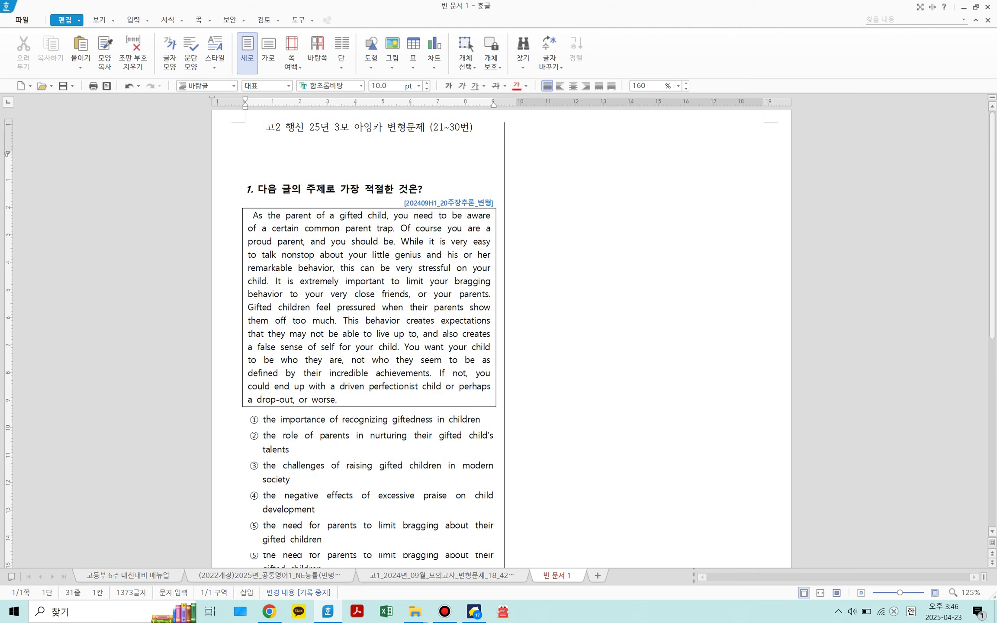
scroll(502, 327, down, 4)
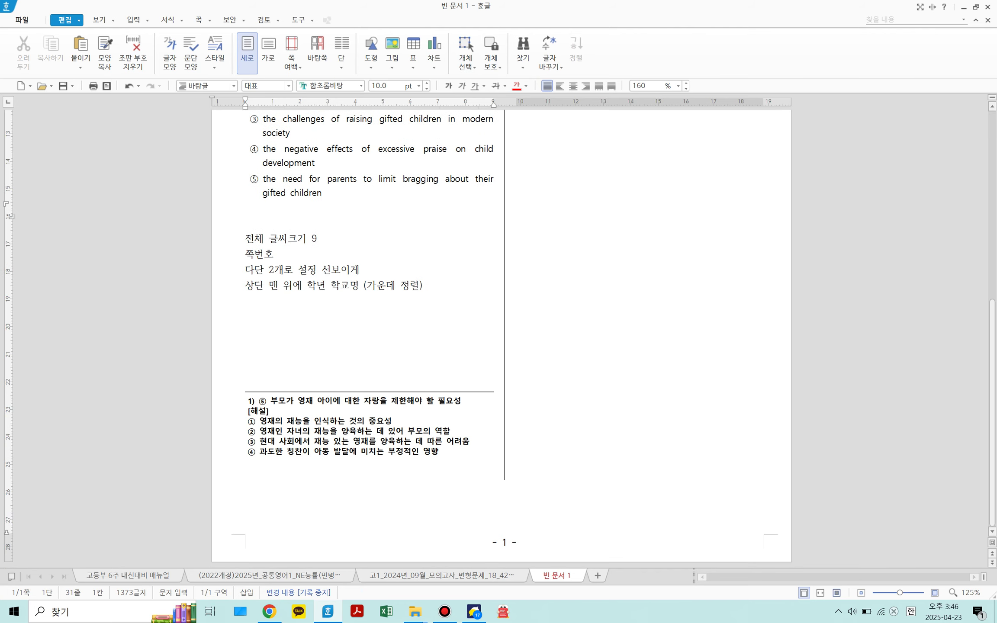
key(Return)
key(Return)
key(Return)
key(Return)
key(Return)
key(Return)
key(Return)
key(Return)
key(Return)
key(Return)
key(Return)
key(Return)
key(Return)
key(Return)
key(Return)
key(Return)
key(Return)
key(Return)
key(Return)
key(Return)
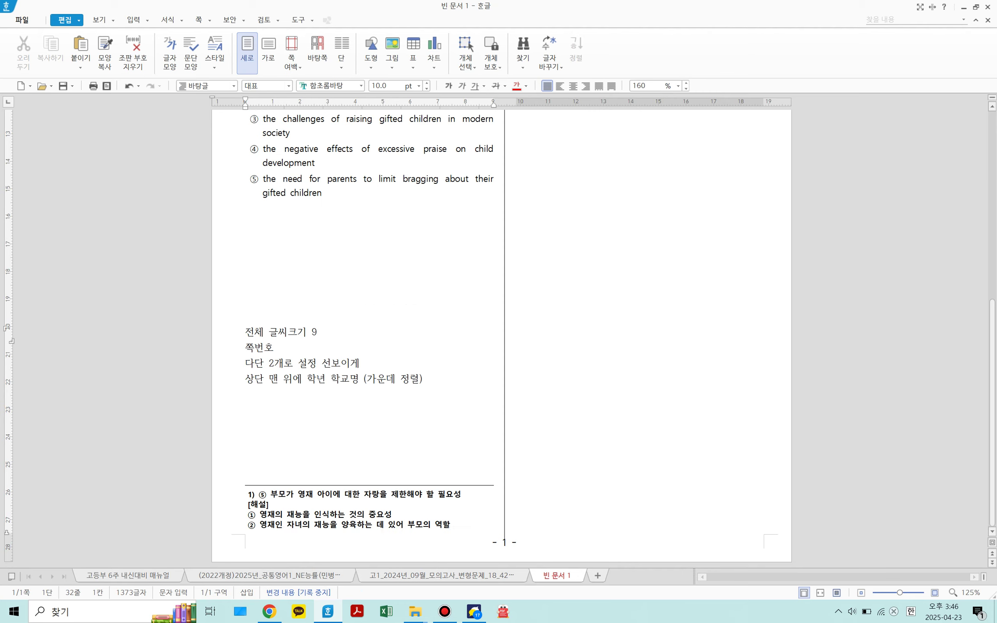
key(BackSpace)
key(BackSpace)
key(BackSpace)
key(BackSpace)
key(BackSpace)
key(BackSpace)
key(BackSpace)
key(BackSpace)
key(BackSpace)
key(BackSpace)
key(BackSpace)
key(BackSpace)
key(BackSpace)
key(BackSpace)
key(BackSpace)
key(BackSpace)
key(BackSpace)
key(BackSpace)
key(BackSpace)
key(BackSpace)
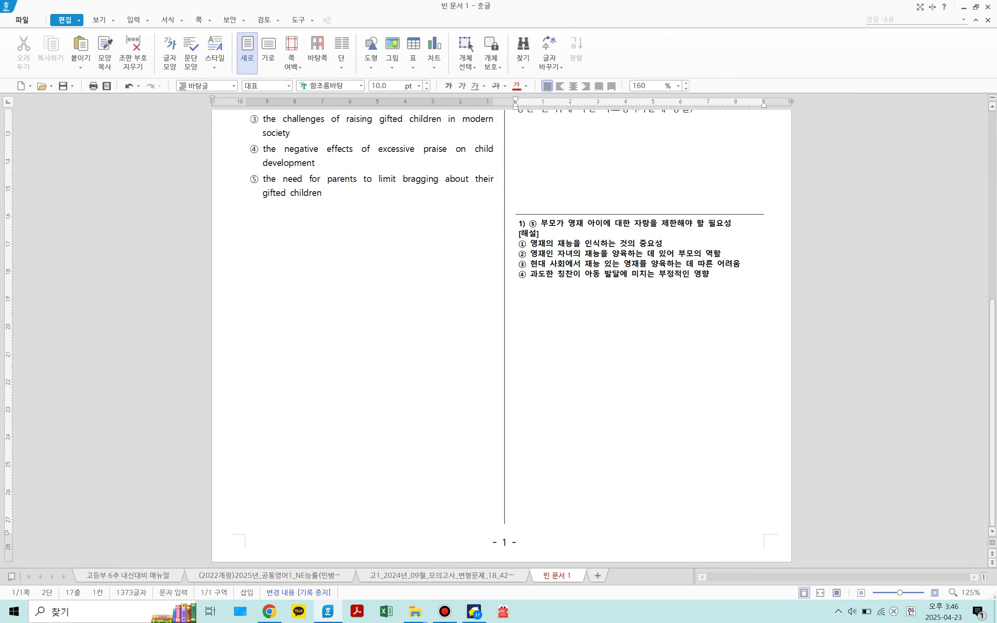
- Find the next "20주장추론" question in the mock-exam file and examine its page
click(522, 575)
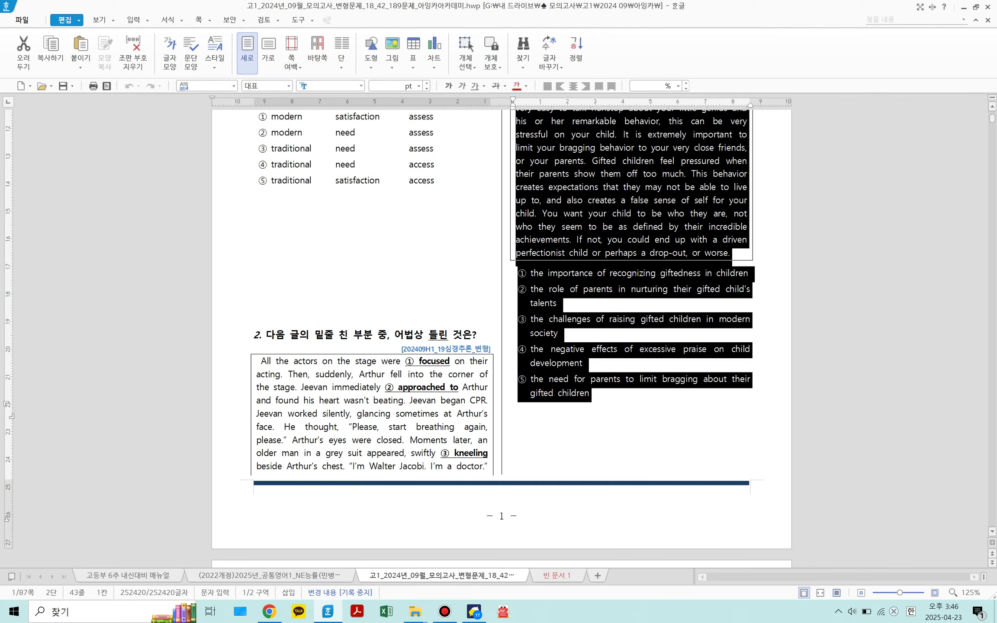
click(590, 393)
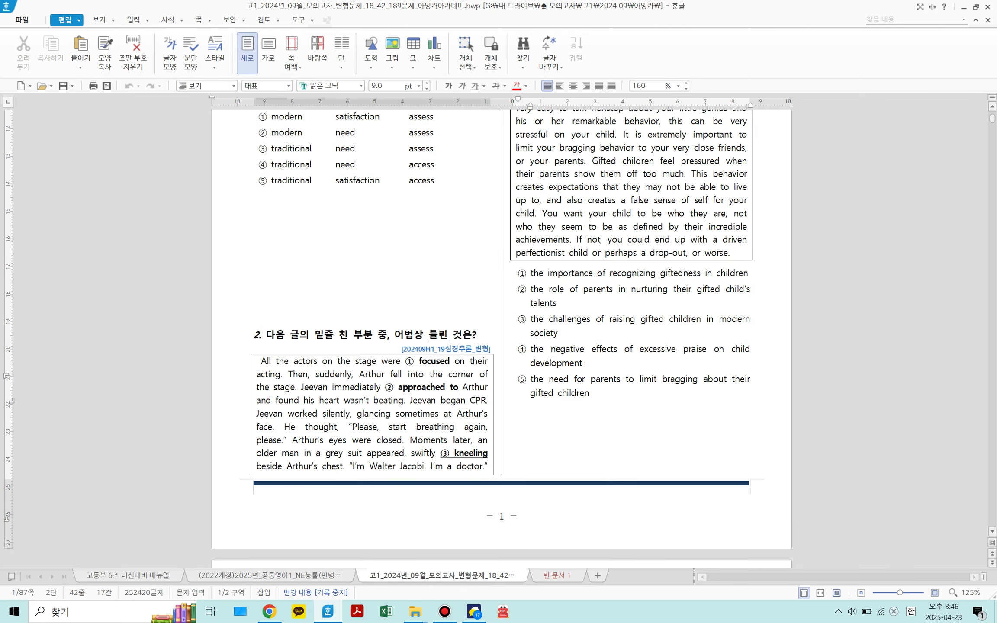
key(ctrl+f)
key(Return)
key(Escape)
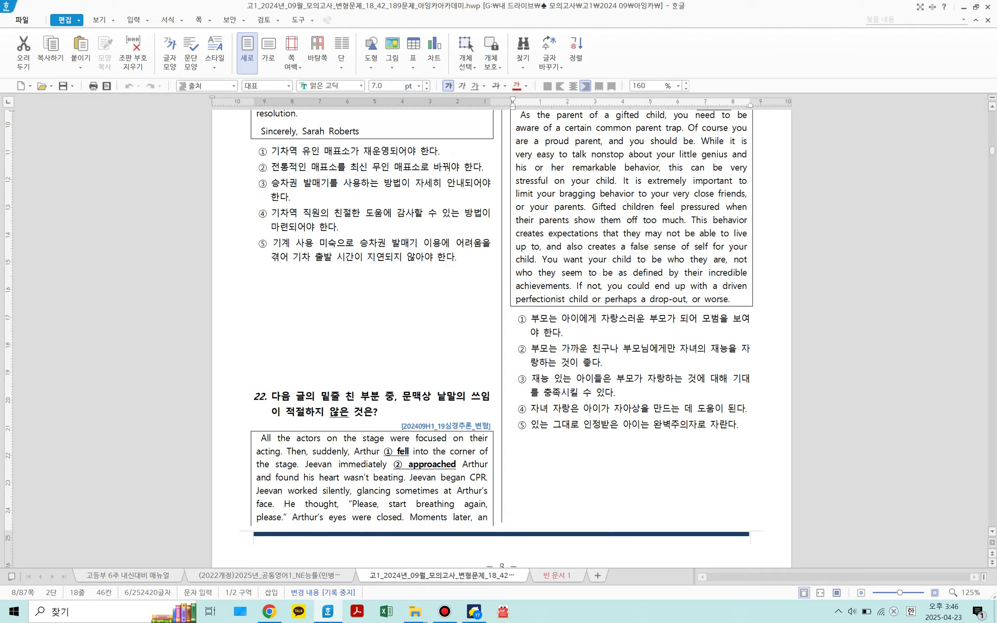
scroll(502, 329, up, 5)
scroll(502, 329, up, 16)
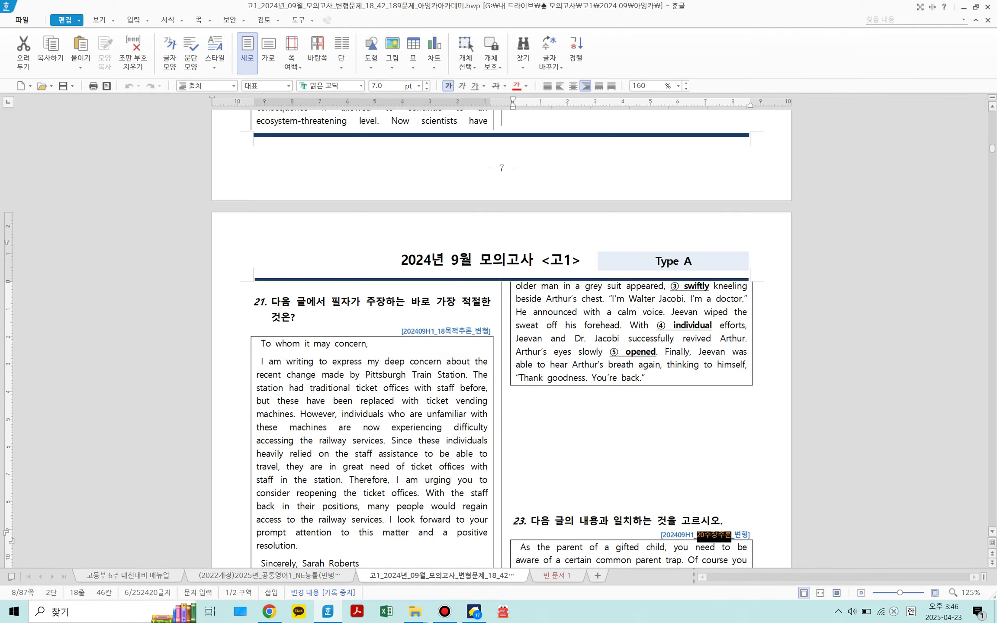
scroll(502, 329, down, 9)
scroll(502, 329, down, 17)
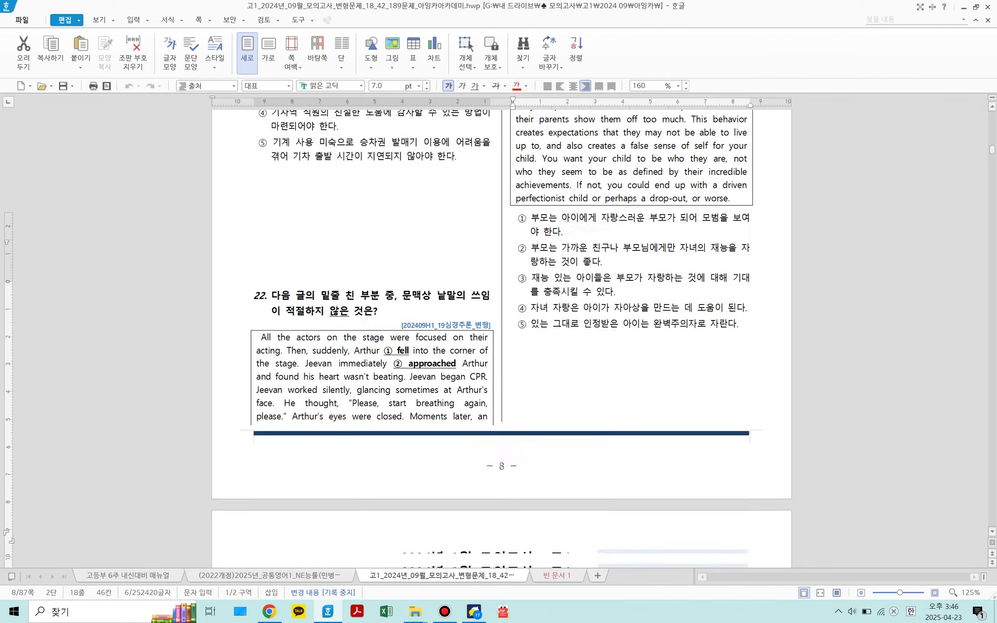
scroll(502, 328, up, 9)
- Copy question 23 with its passage and Korean answer choices into the blank document beneath the first pasted question
drag(514, 305, 744, 471)
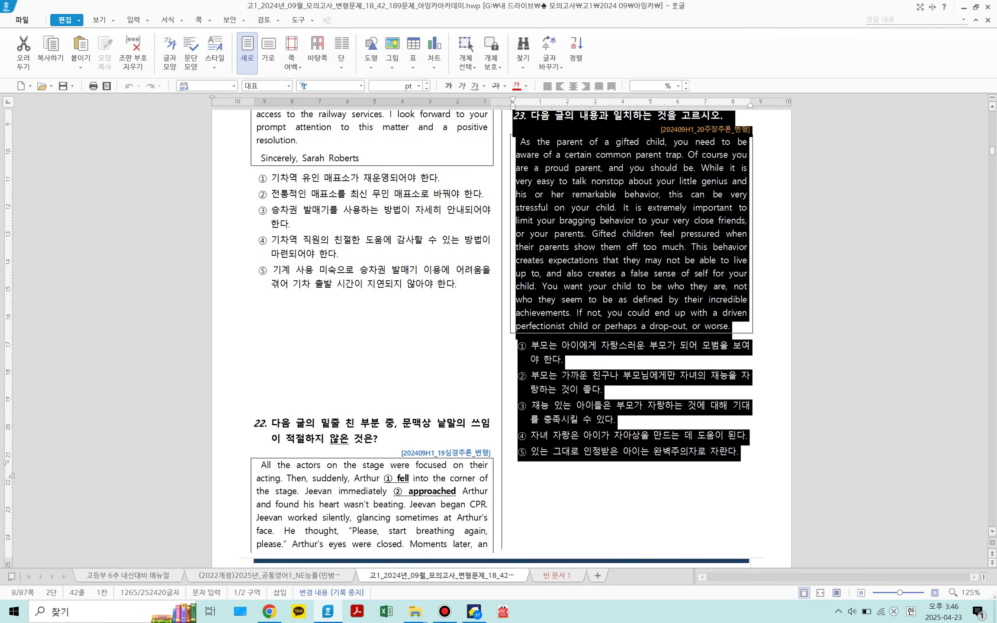
click(578, 576)
click(245, 252)
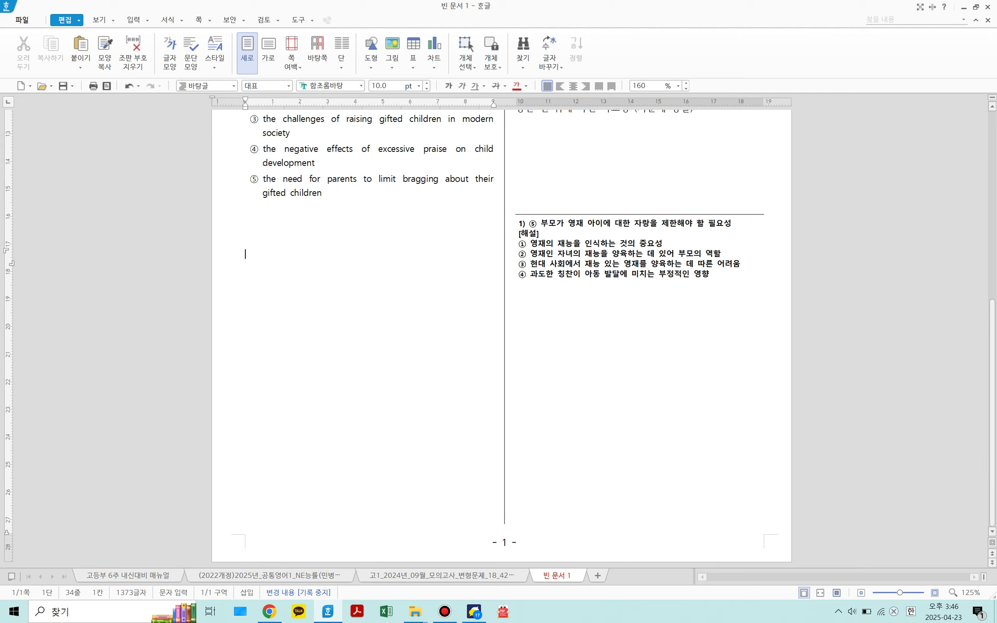
key(ctrl+v)
scroll(502, 338, down, 3)
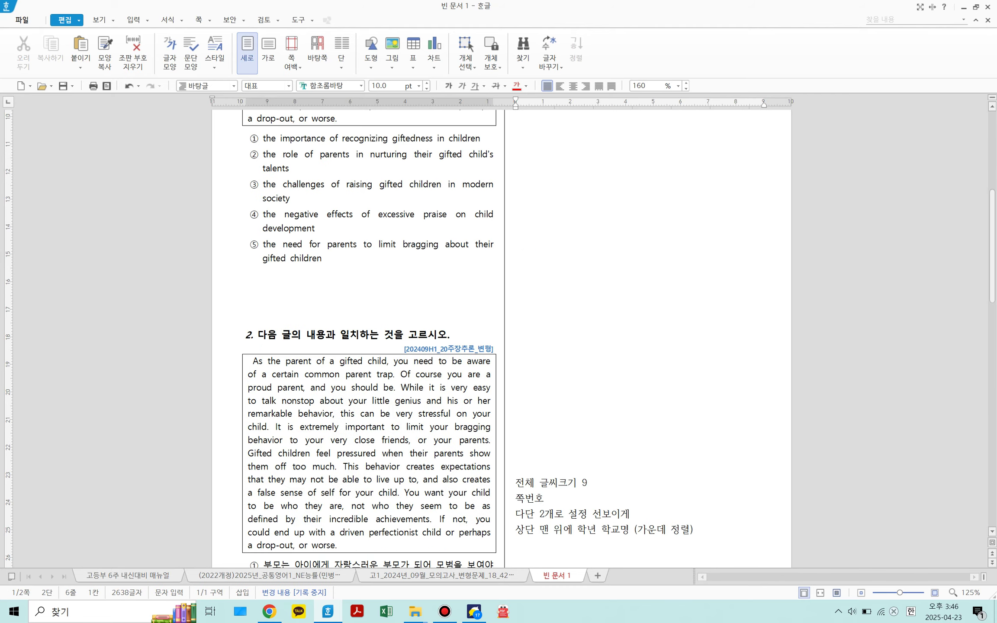
- Return to the mock-exam file and find its next "20주장추론" question after question 23
scroll(369, 229, up, 3)
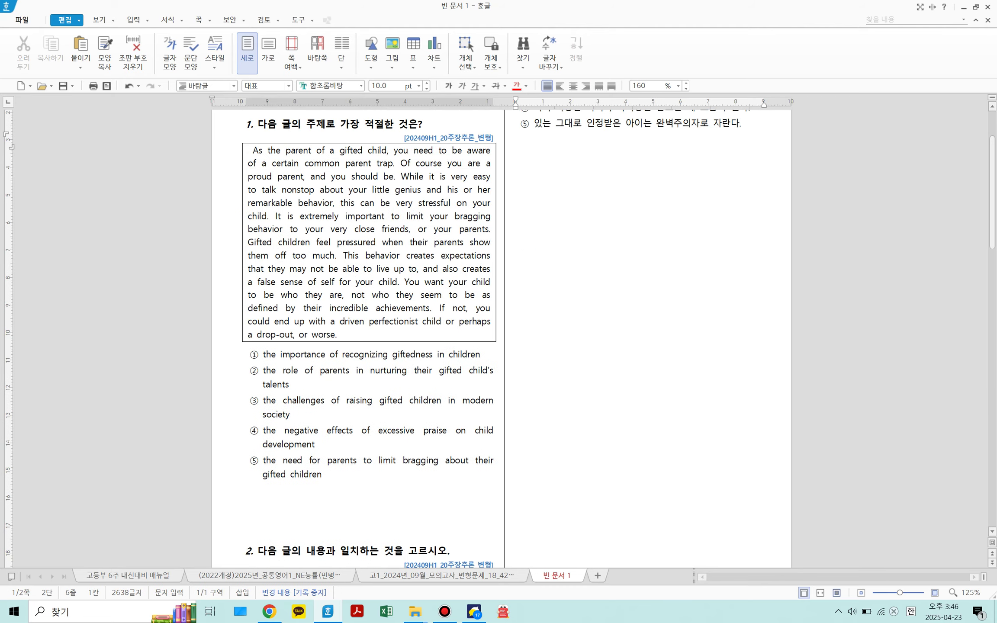
click(521, 576)
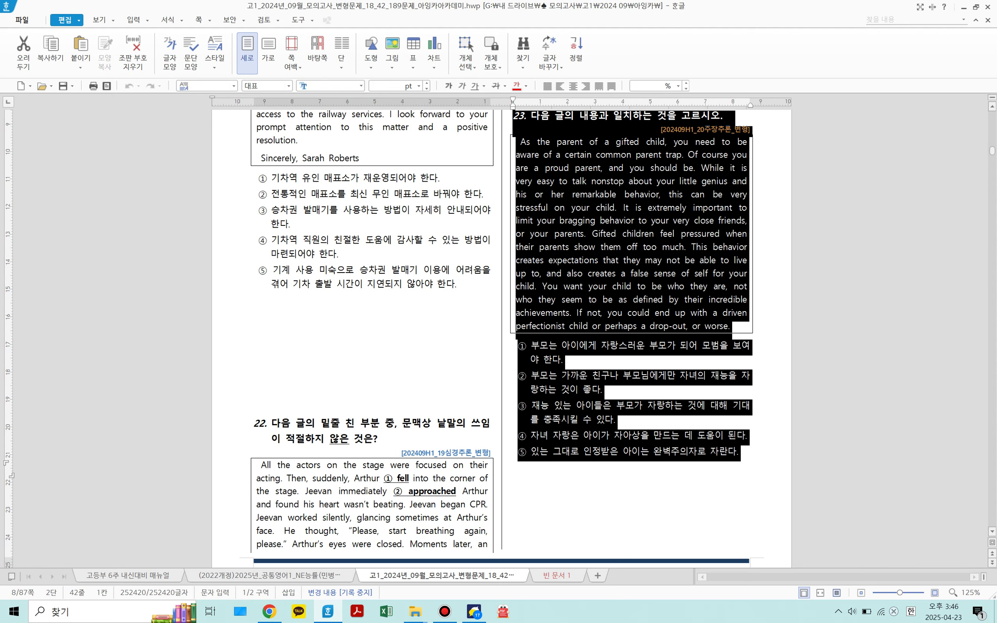
click(739, 452)
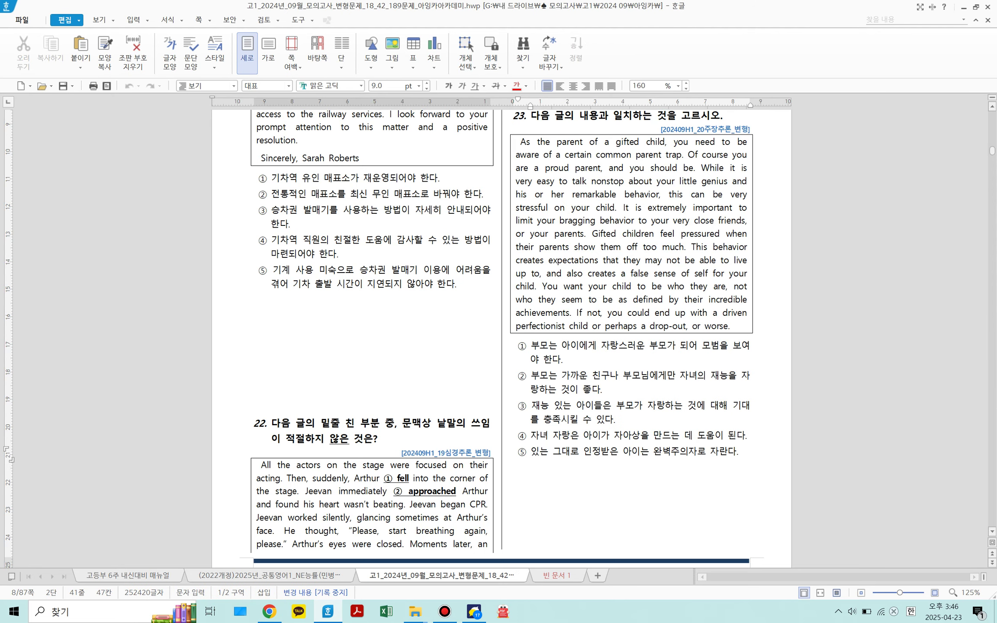
key(ctrl+f)
key(Return)
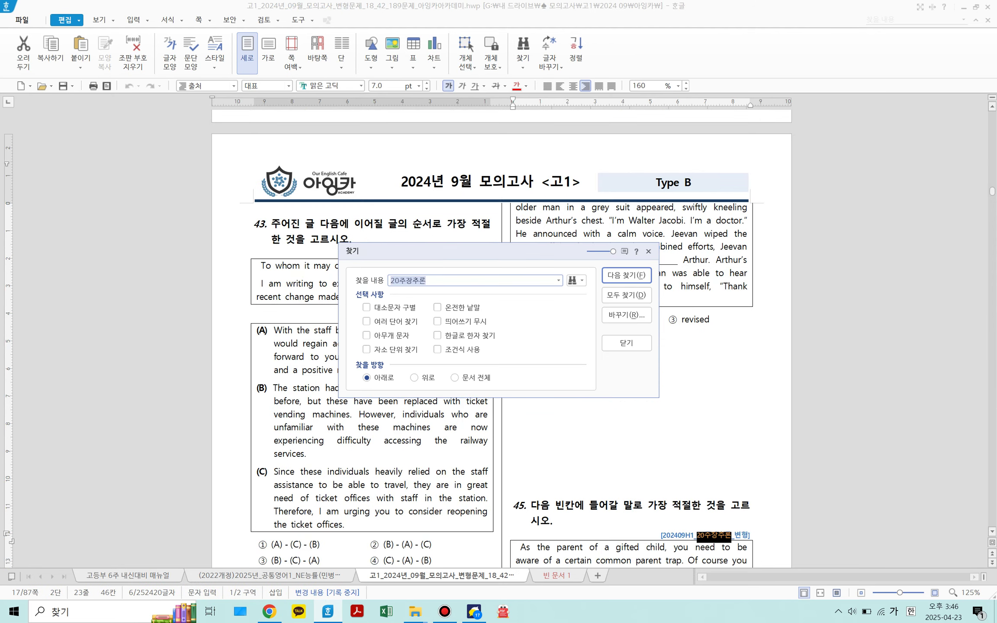
key(Escape)
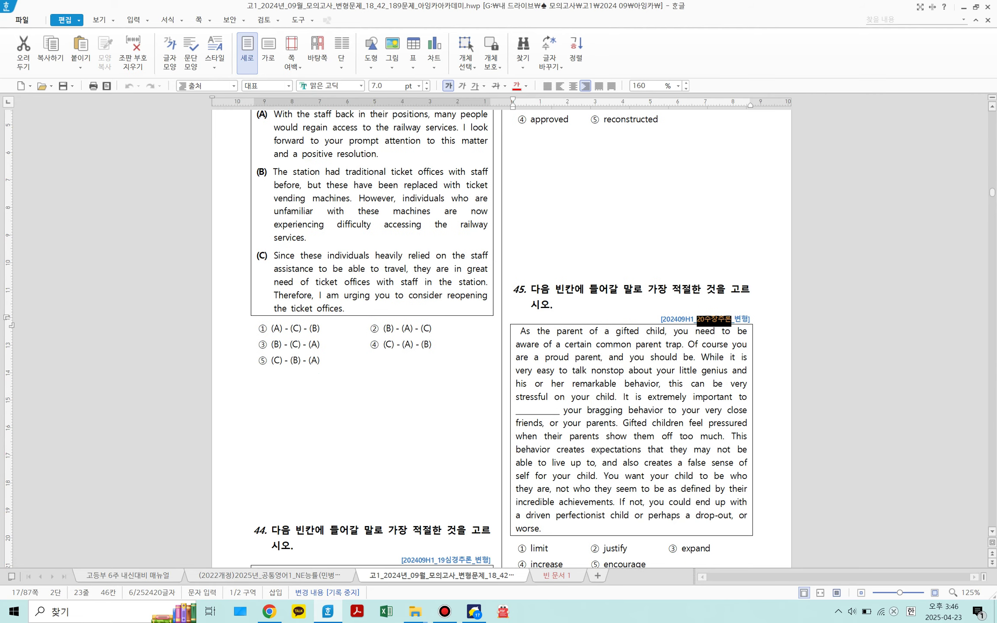
key(Left)
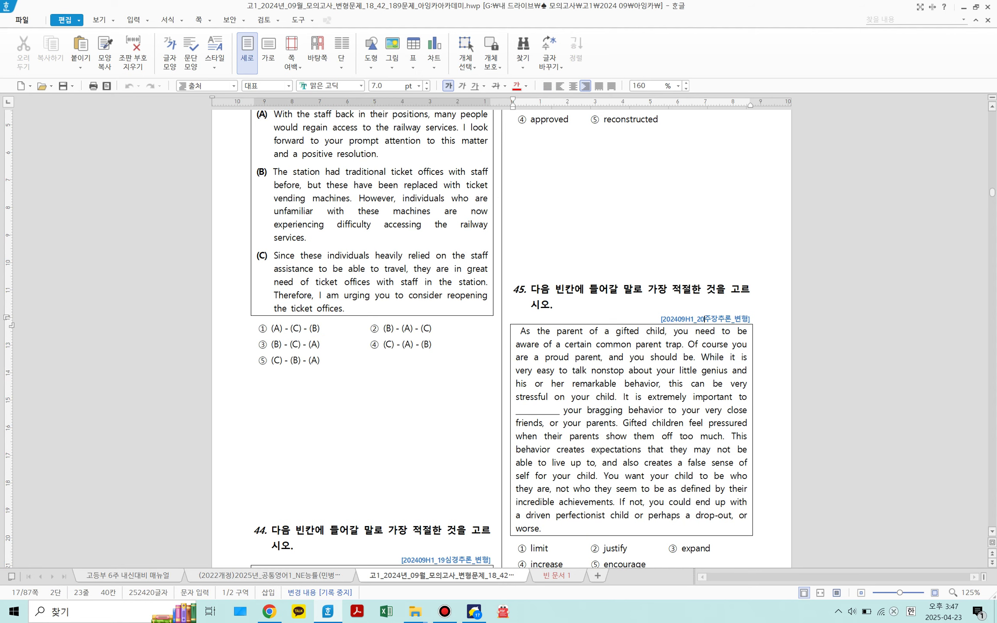
- Examine question 45 with its source tag and passage, and look through the neighbouring pages of the mock-exam file
scroll(501, 337, up, 10)
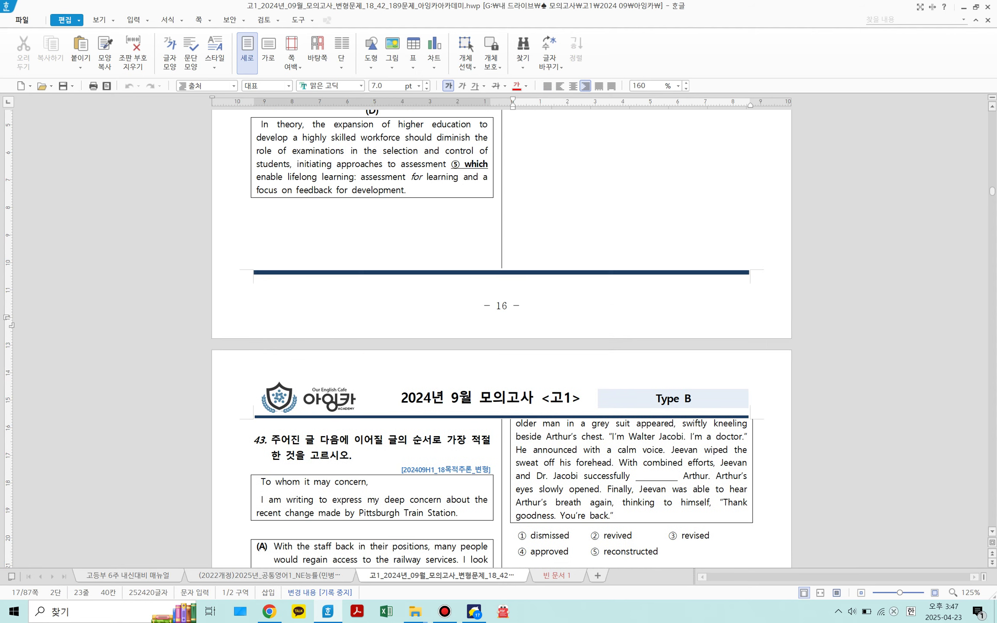
scroll(501, 338, down, 10)
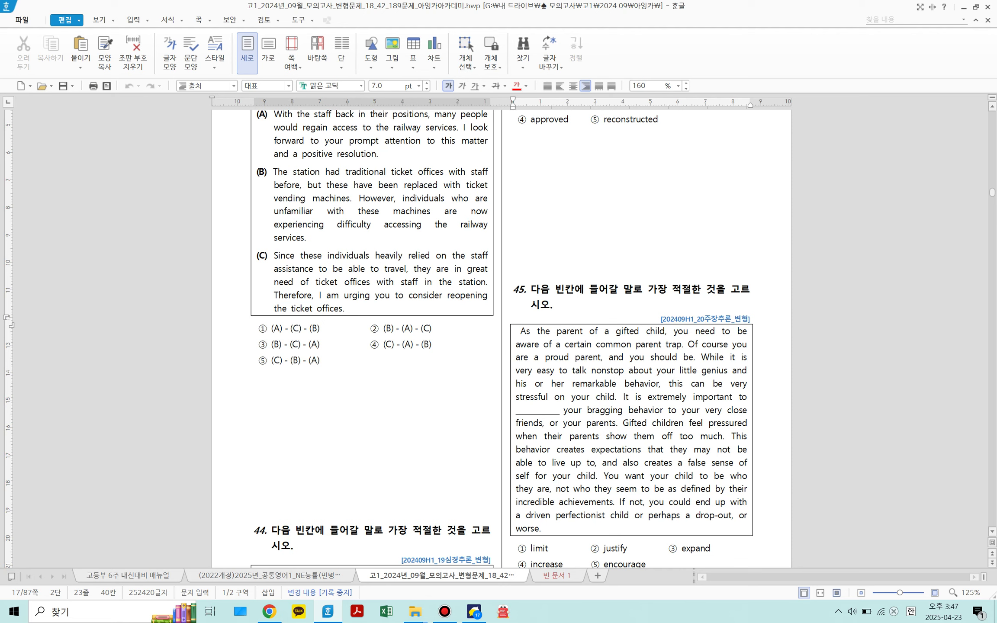
drag(705, 321, 697, 321)
click(705, 331)
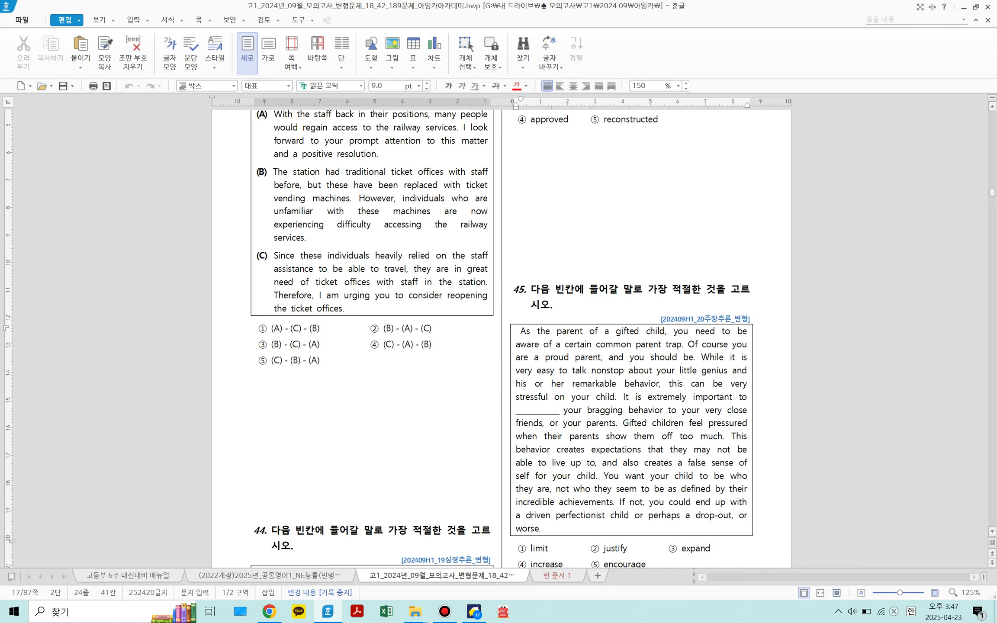
scroll(502, 337, up, 5)
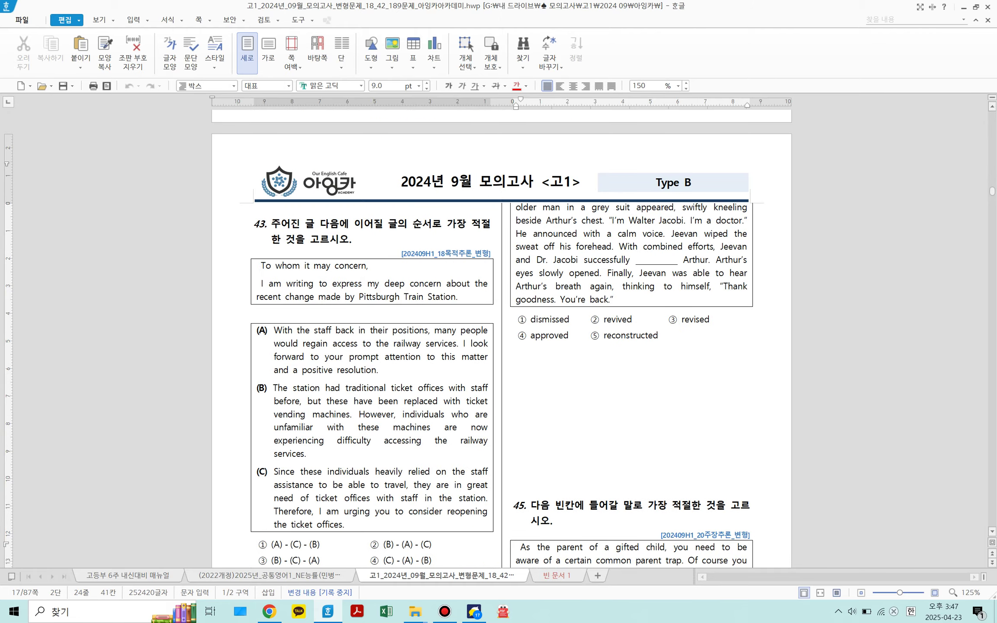
scroll(502, 338, up, 20)
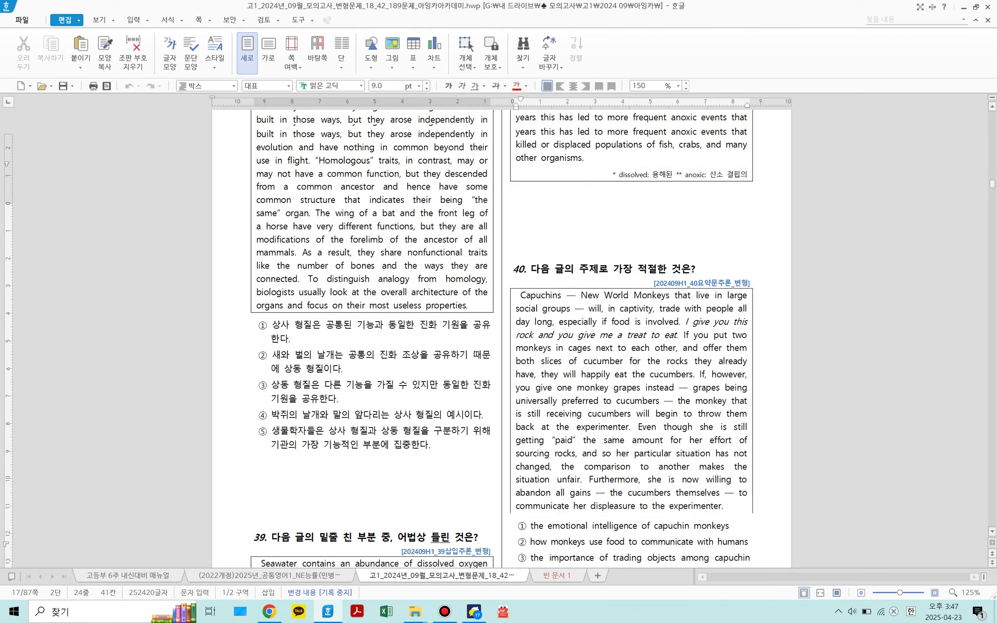
scroll(501, 338, down, 6)
scroll(502, 337, down, 20)
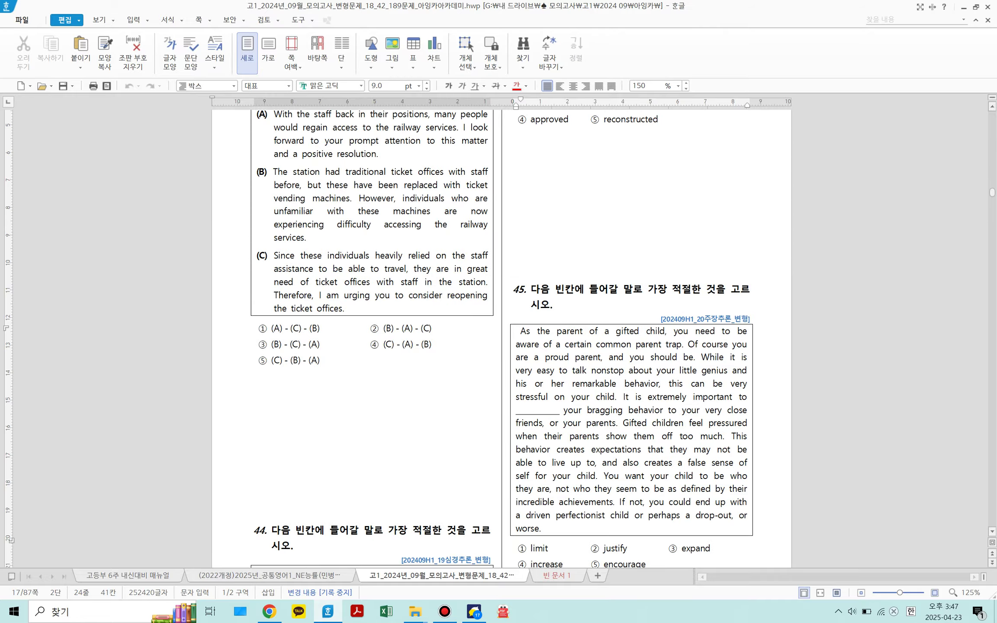
scroll(501, 337, down, 20)
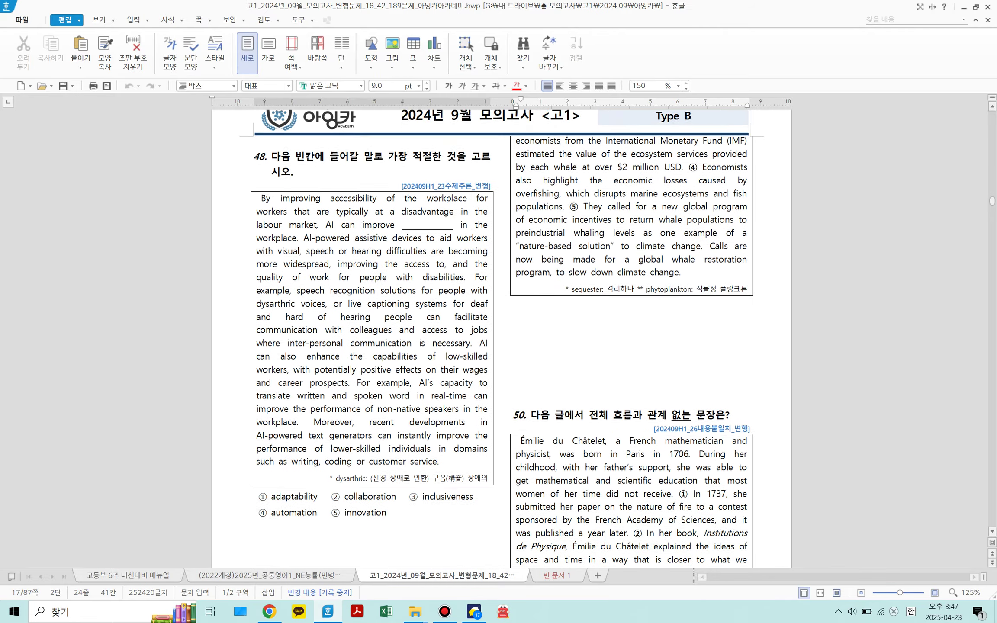
- Switch to the team messenger to view the shared manual file in the chat, and return to the blank document
click(474, 611)
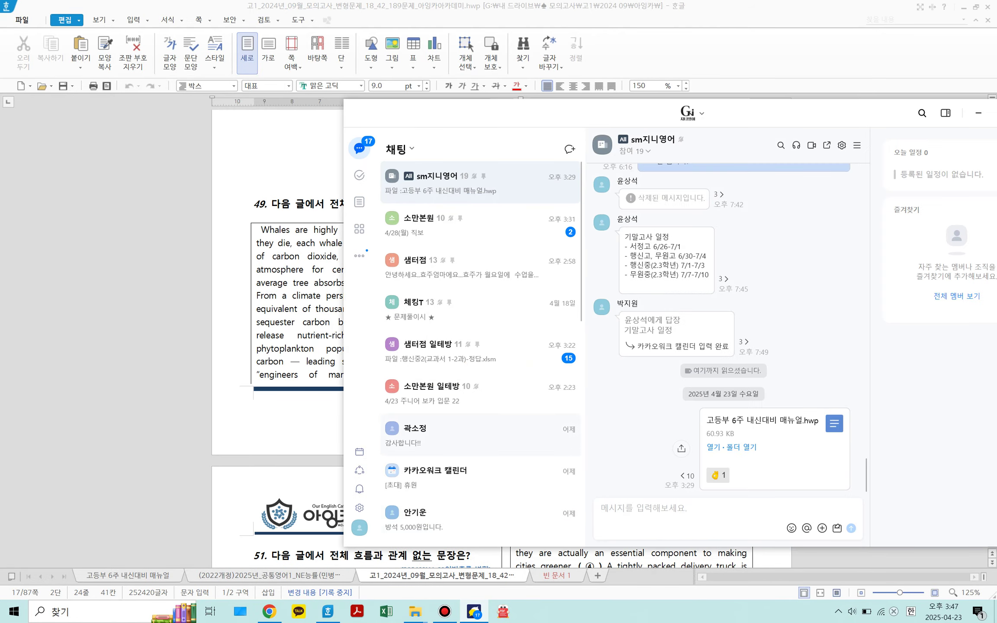
click(299, 362)
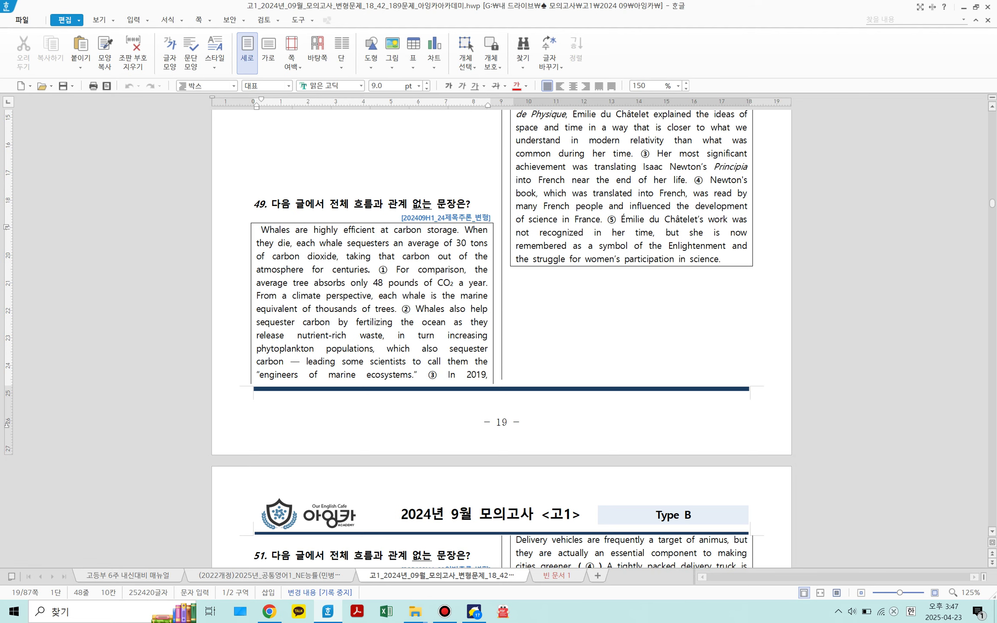
click(557, 576)
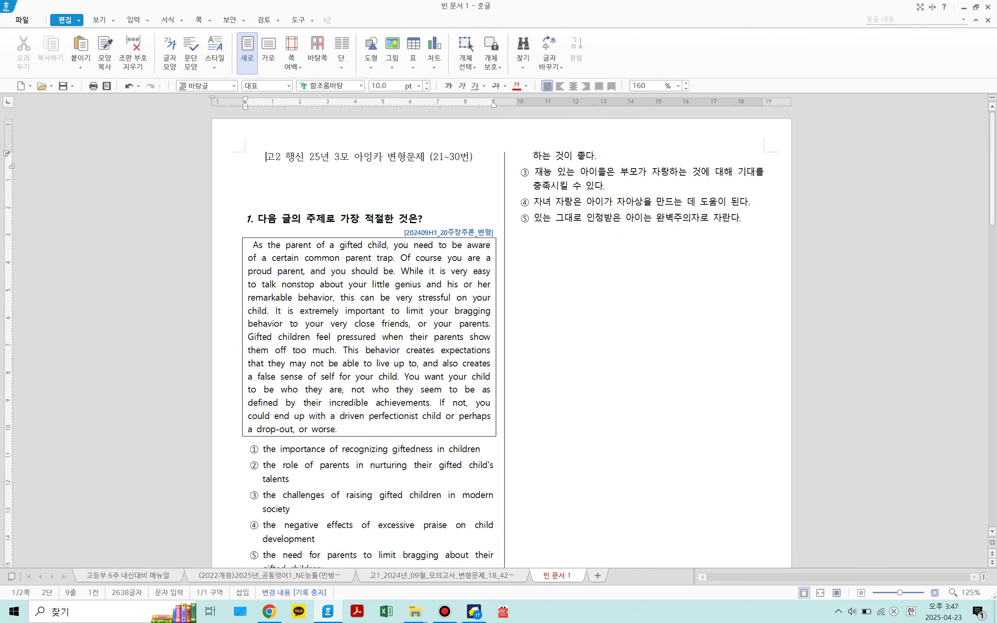
- Start saving the document under a different name in the 고2 행신 folder of 25년 1학기 중간고사 on Google Drive
click(22, 20)
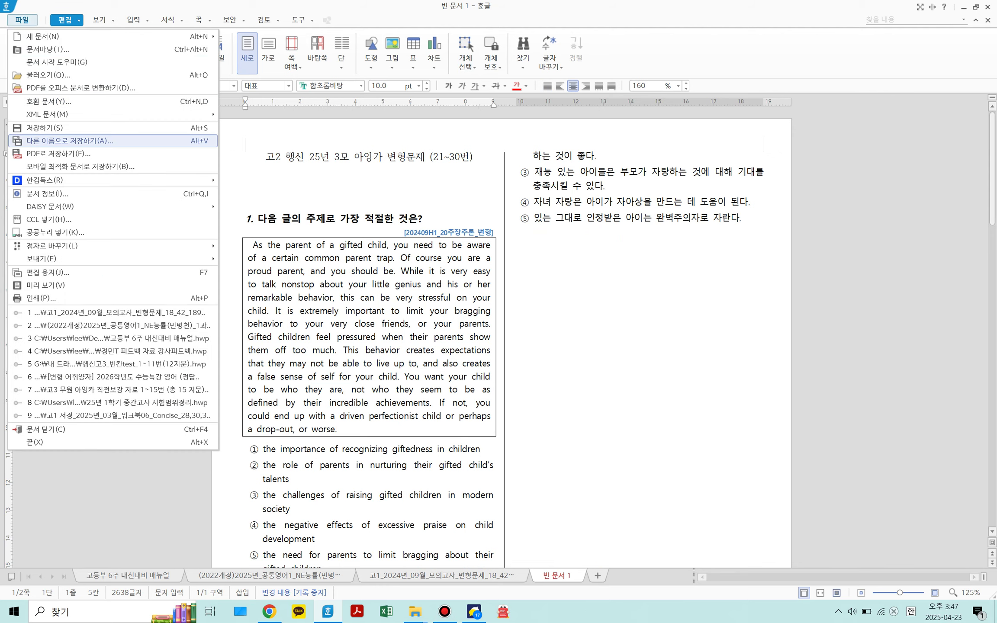
click(69, 141)
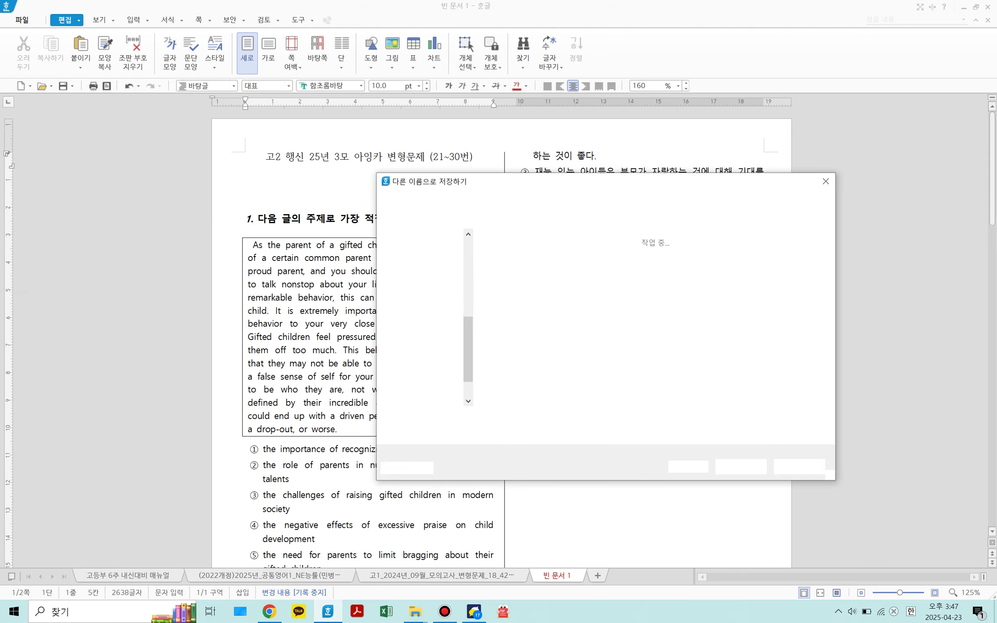
click(429, 395)
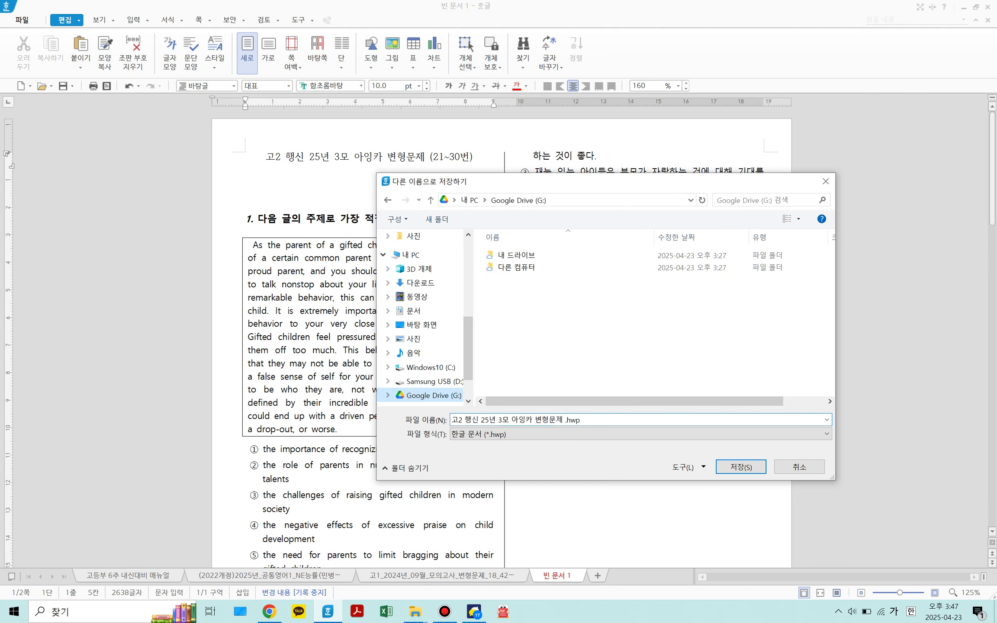
double_click(516, 255)
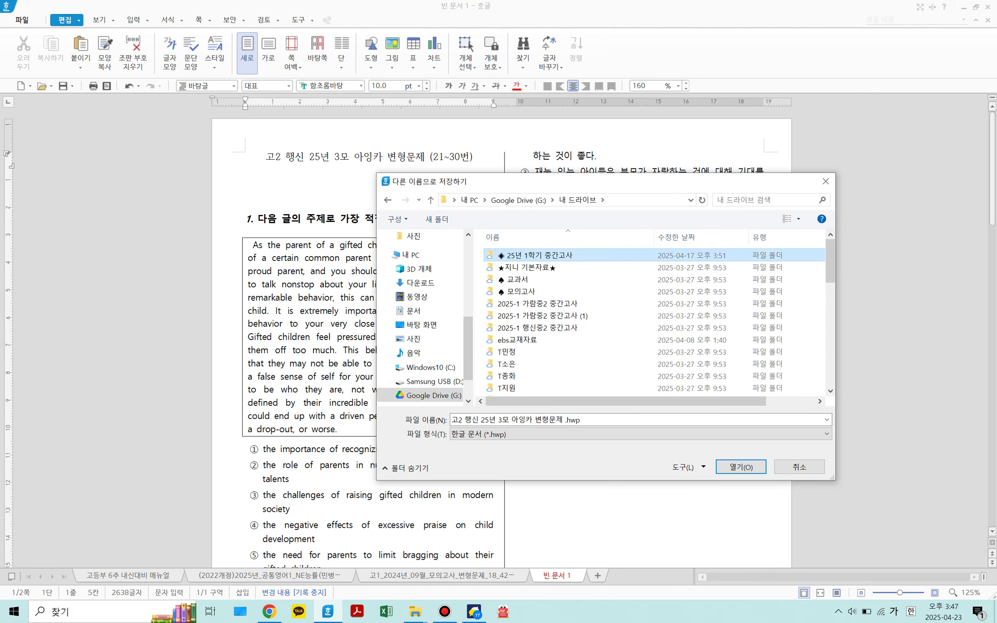
double_click(515, 255)
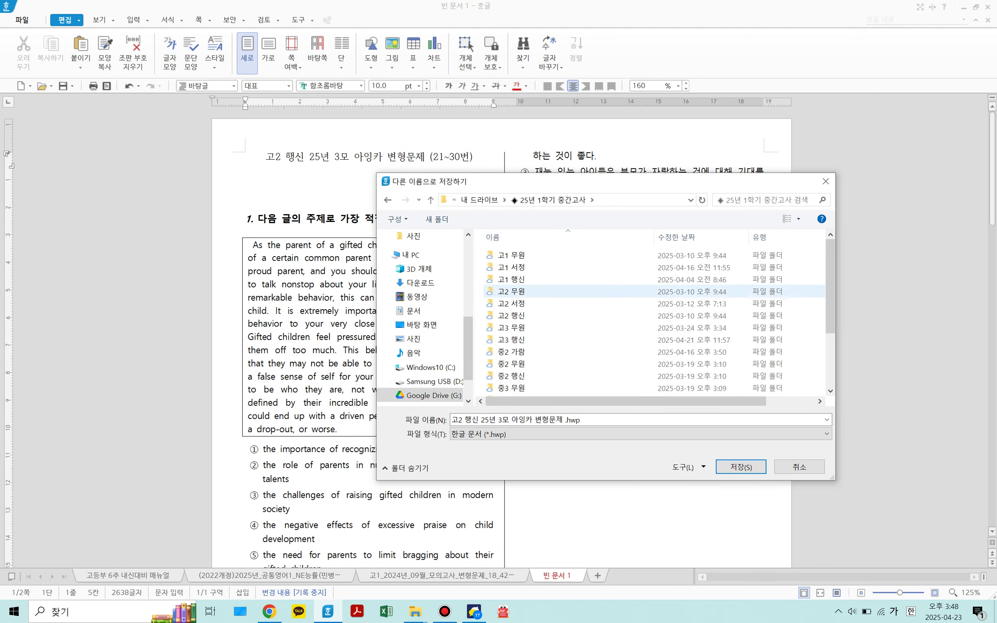
click(512, 315)
key(Return)
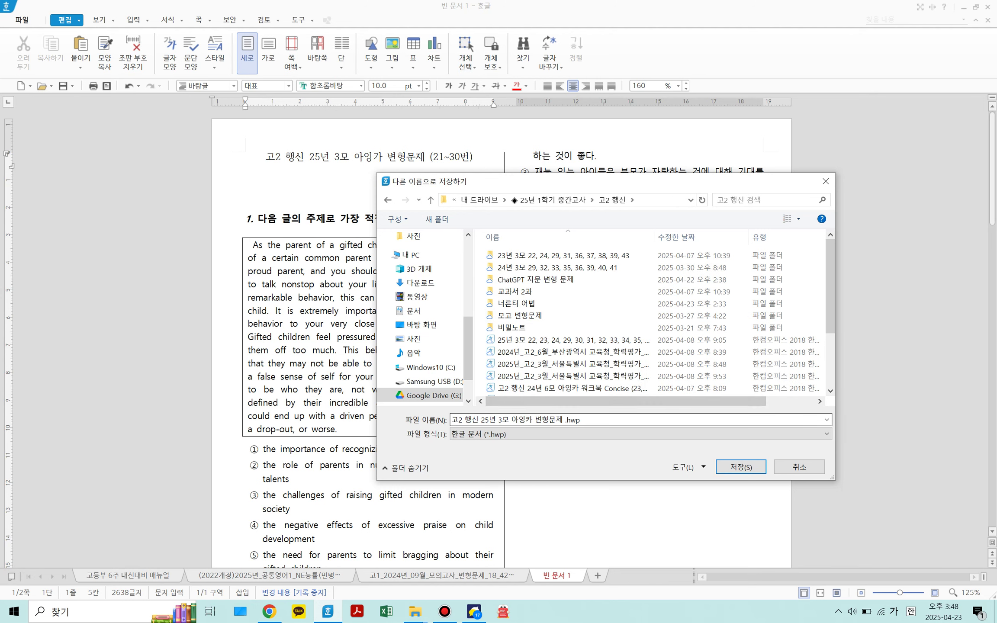
- Extend the file name to "고2 행신 25년 3모 아잉카 변형문제 21~30번 이니셜 sm", examine its parts, and cancel the save
click(563, 420)
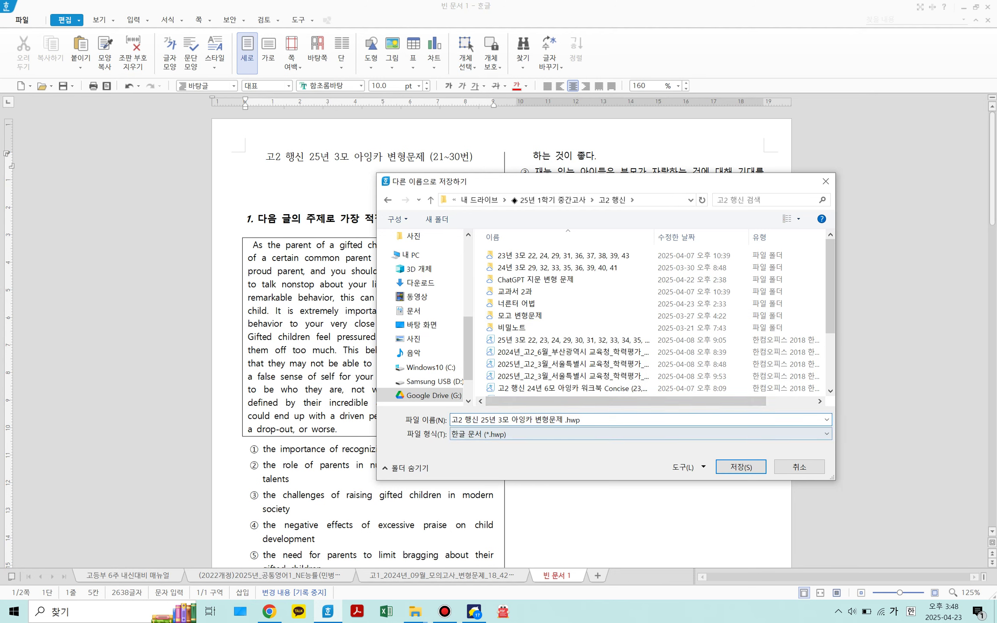
text(21~30번)
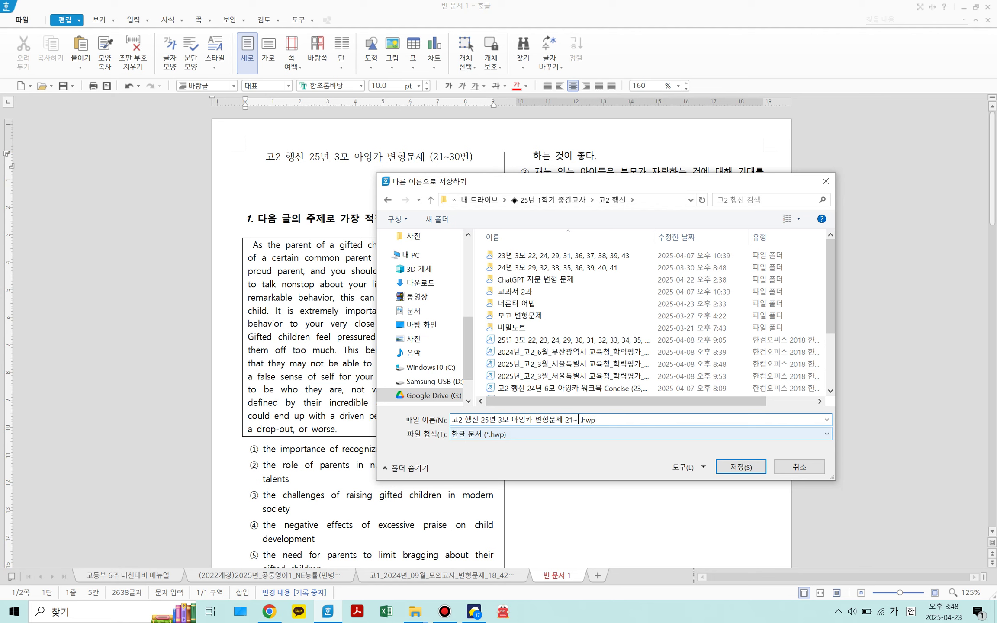
text( 이빗)
text(셜)
key(Hangul)
text(sm)
drag(593, 420, 512, 420)
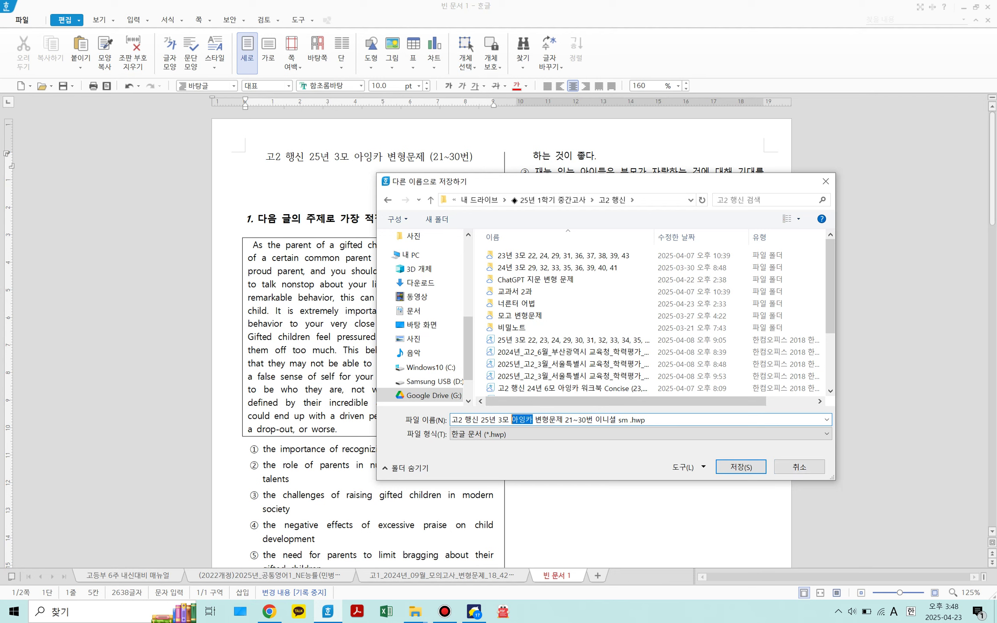
click(512, 419)
click(458, 420)
click(518, 420)
drag(595, 420, 619, 419)
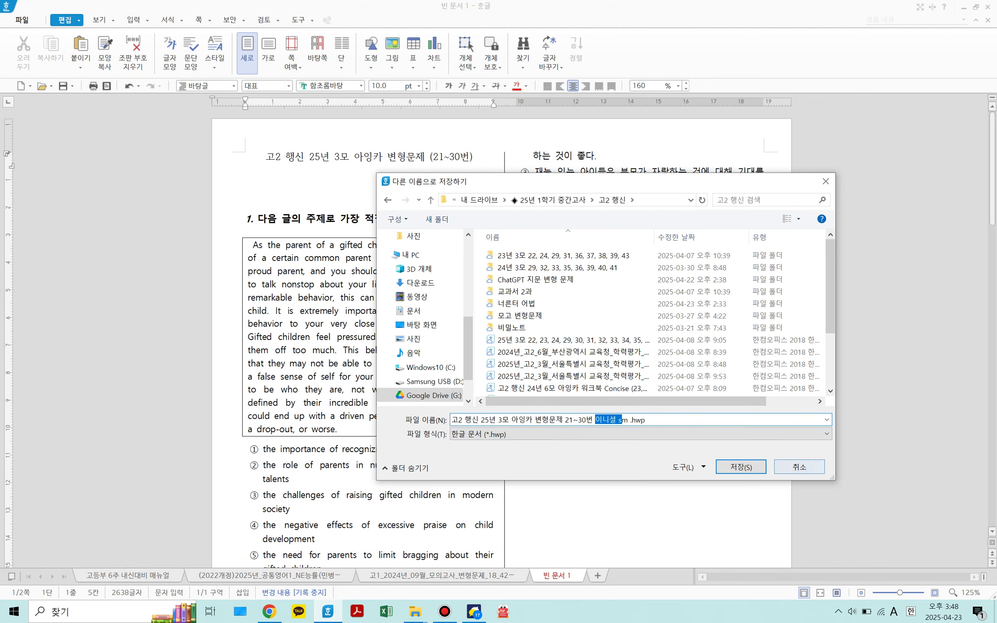
click(800, 467)
- Copy the document title "고2 행신 25년 3모 아잉카 변형문제 (21~30번)" to the line above the answer explanations on page 2
scroll(799, 467, down, 15)
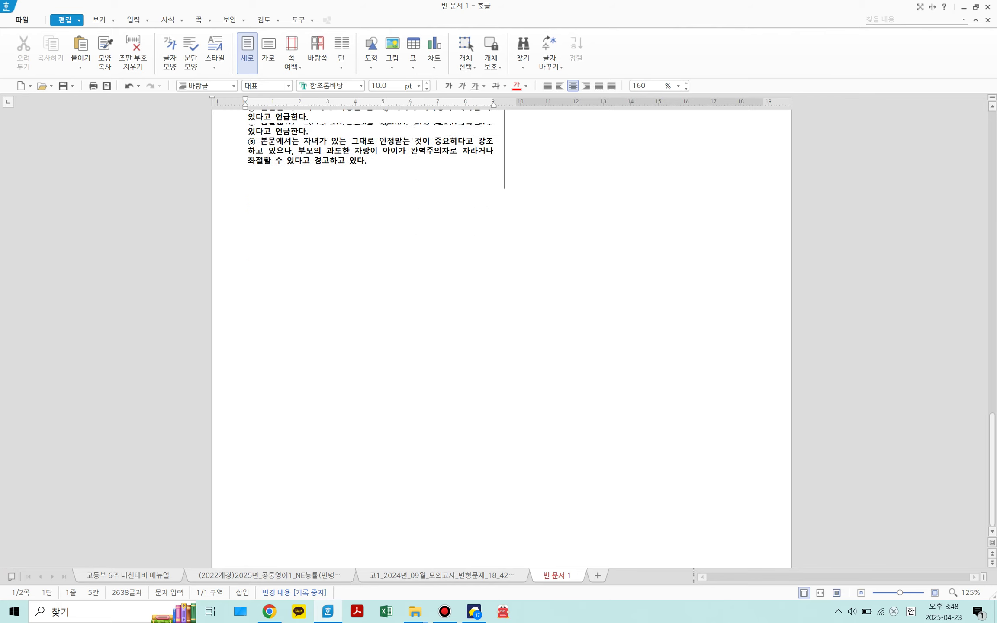
scroll(502, 338, up, 12)
click(694, 328)
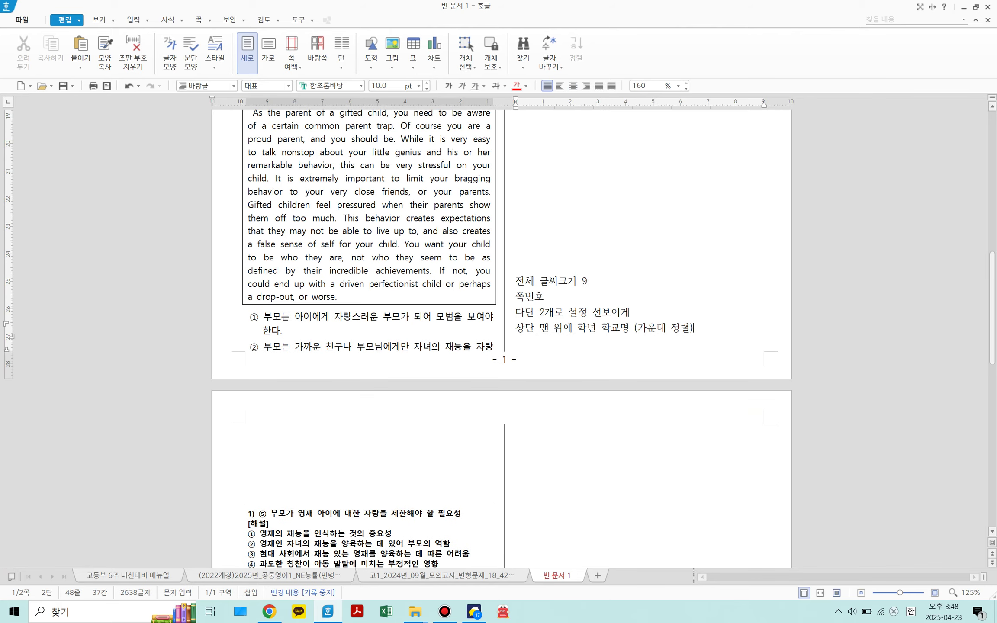
scroll(502, 338, up, 12)
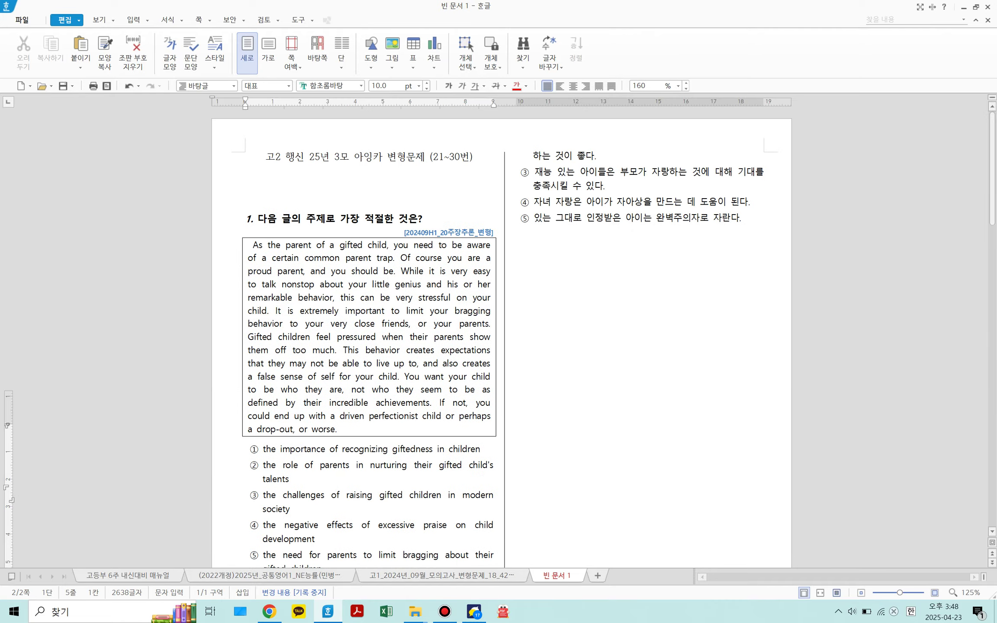
drag(476, 159, 263, 159)
key(ctrl+c)
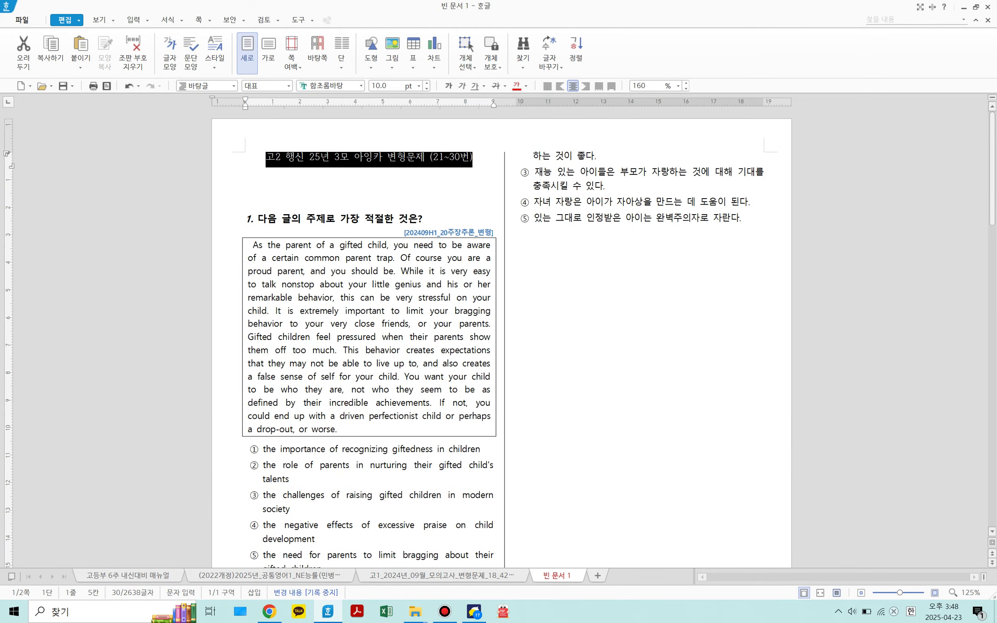
scroll(501, 337, down, 15)
click(369, 161)
key(ctrl+v)
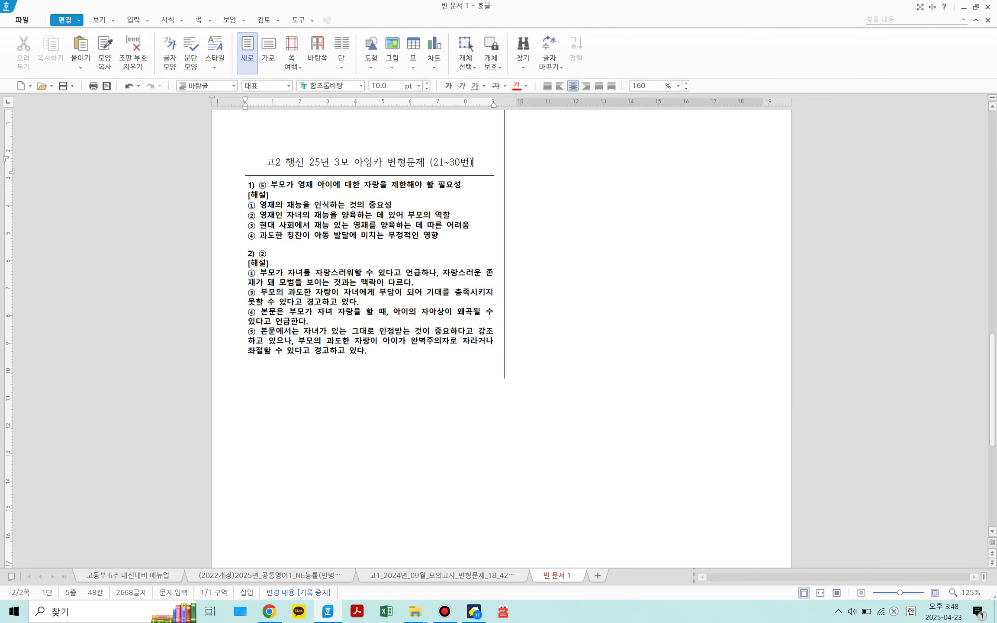
- Insert blank lines above the answer section's title on page 2 until the title and explanations start on page 3
scroll(502, 338, up, 5)
key(Up)
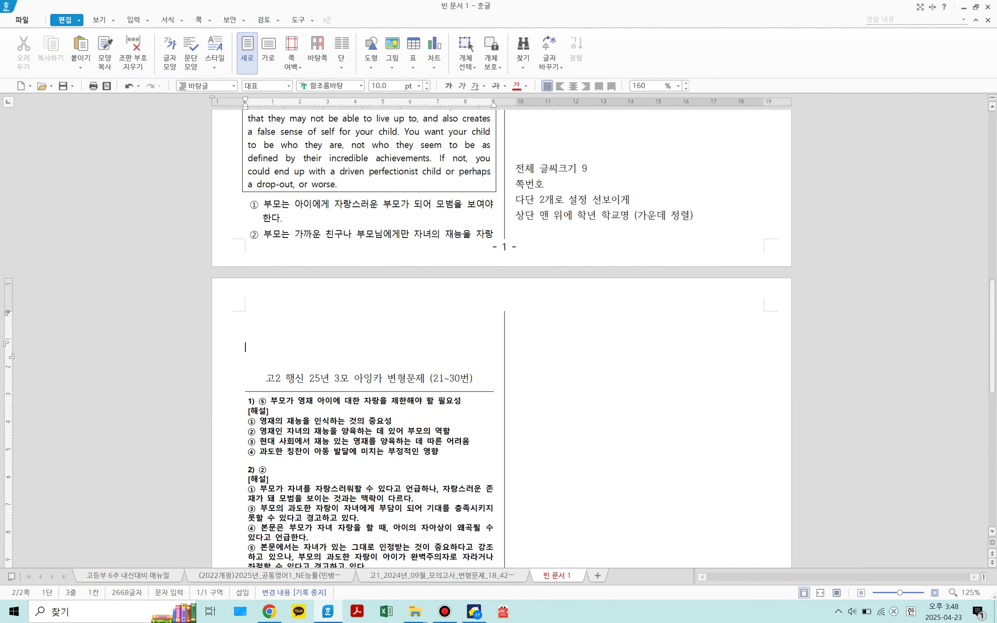
key(Return)
key(Return)
key(Return)
key(Return)
key(Return)
key(Return)
key(Return)
key(Return)
key(Return)
key(Return)
key(Return)
key(Return)
key(Return)
key(Return)
key(Return)
key(Return)
key(Return)
key(Return)
key(Return)
key(Return)
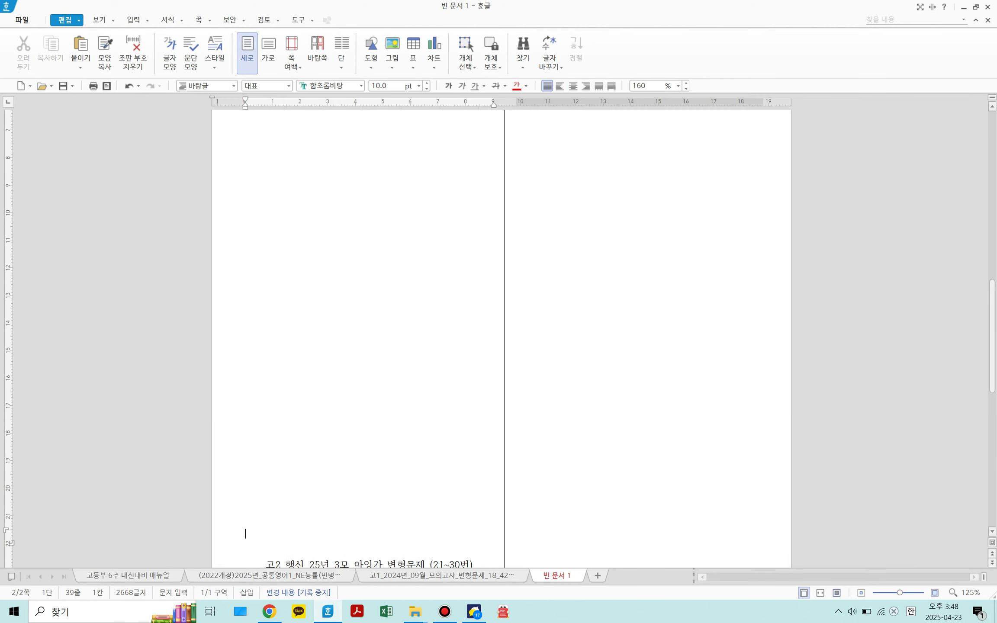
key(Return)
key(Return)
key(Return)
key(Return)
key(Return)
key(Return)
key(Return)
key(Return)
key(Return)
key(Return)
key(Return)
key(Return)
key(Return)
key(Return)
key(Return)
key(Return)
key(Return)
key(Return)
key(Return)
key(Return)
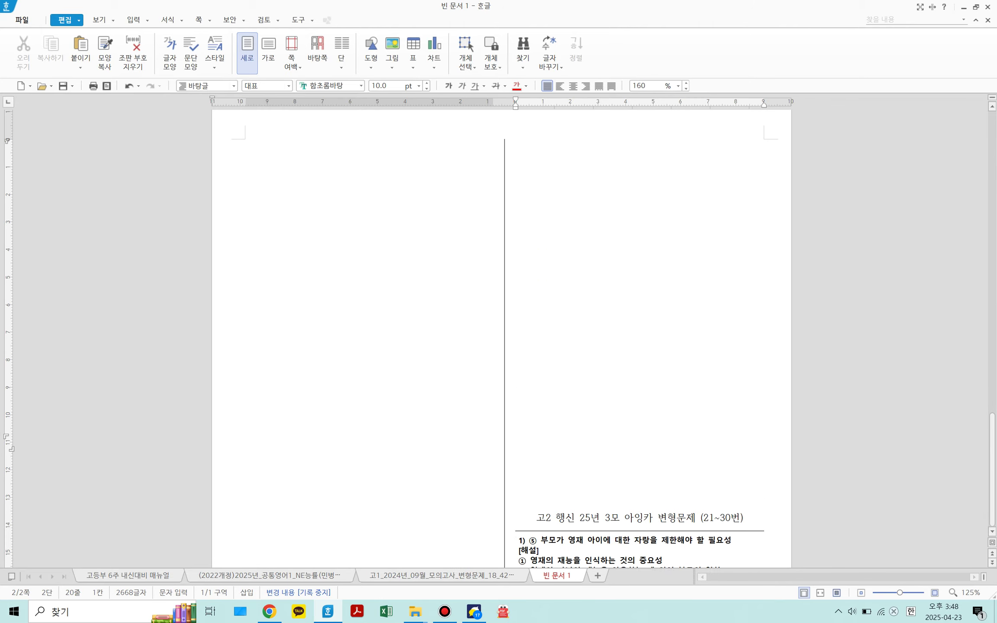
key(Return)
key(Return)
key(Return)
key(Return)
key(Return)
key(Return)
key(Return)
key(Return)
key(Return)
key(Return)
key(Return)
key(Return)
key(Return)
key(Return)
key(Return)
key(Return)
key(Return)
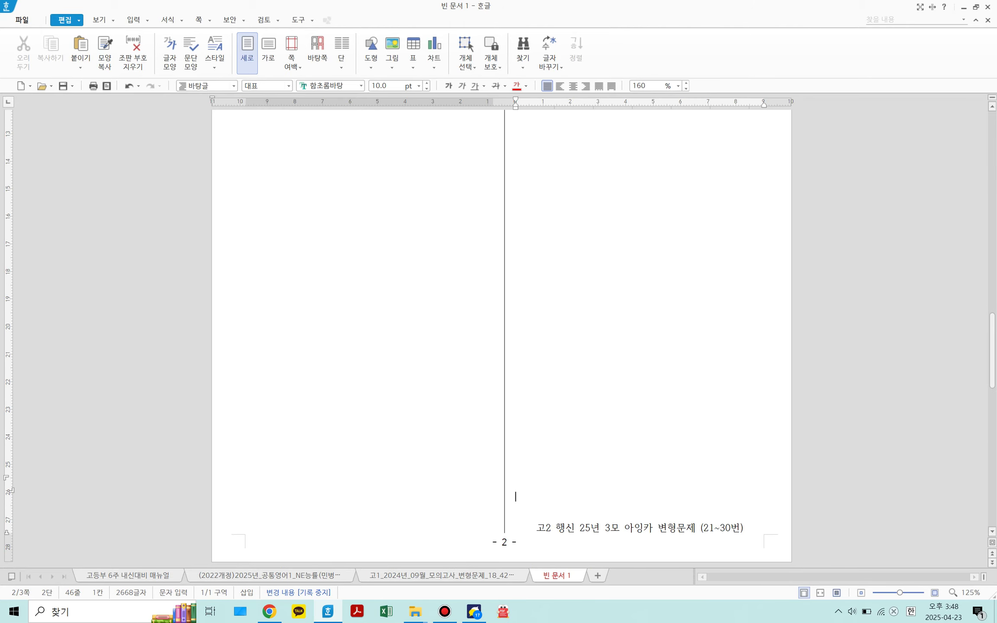
- Review the question pages and the titled answer section on page 3 to check that they are separated
scroll(502, 337, up, 15)
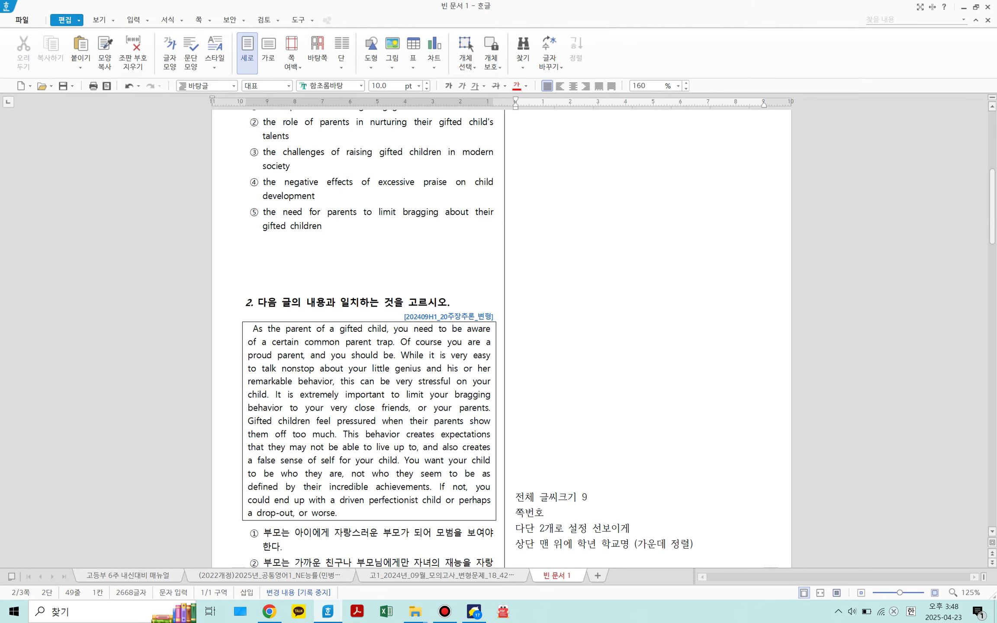
scroll(502, 338, down, 13)
scroll(502, 338, up, 3)
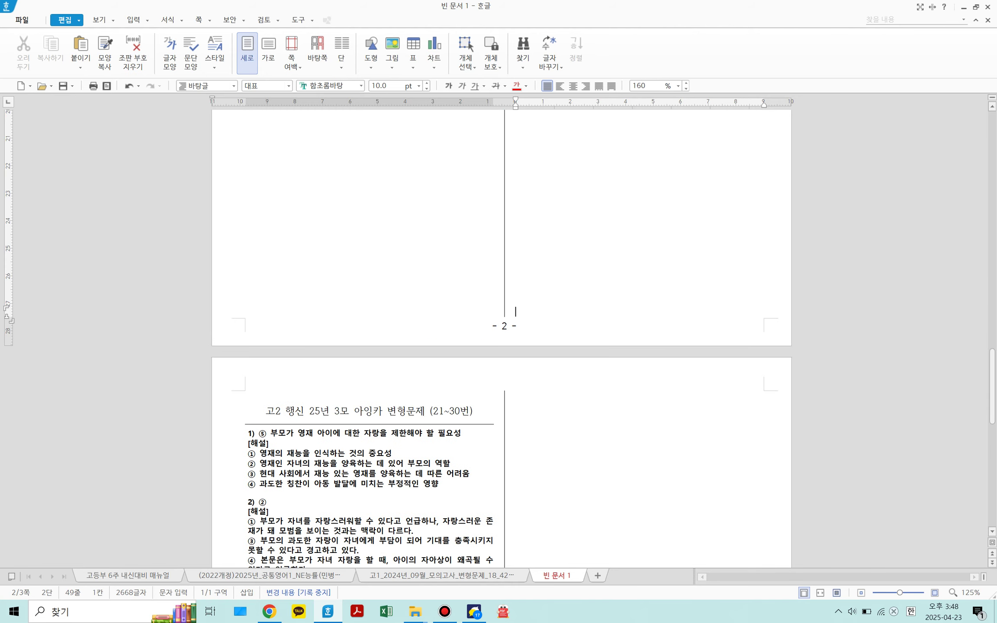
click(265, 411)
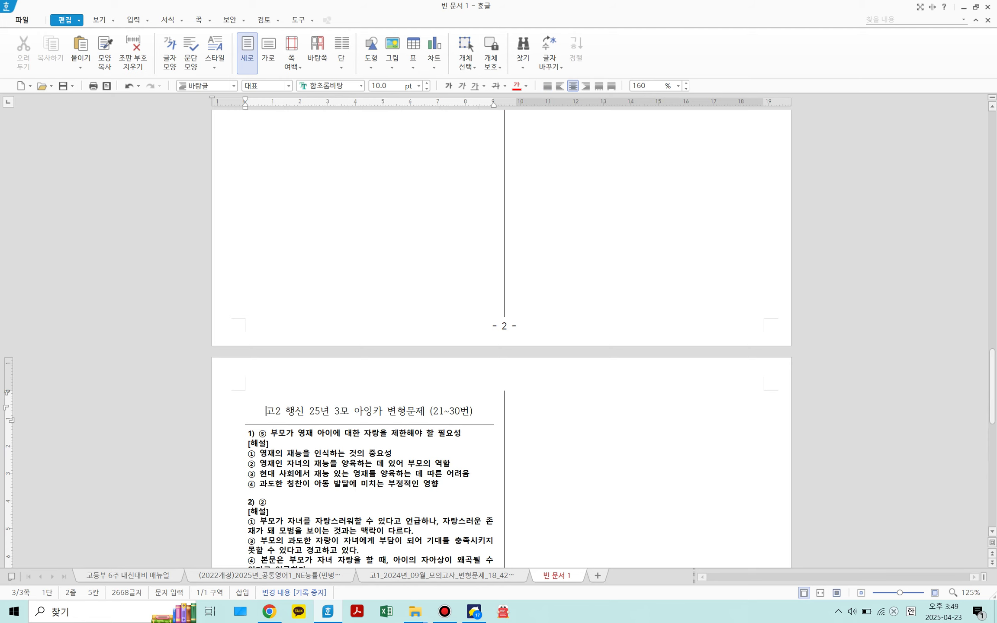
scroll(502, 338, up, 5)
scroll(502, 338, down, 14)
scroll(502, 337, up, 5)
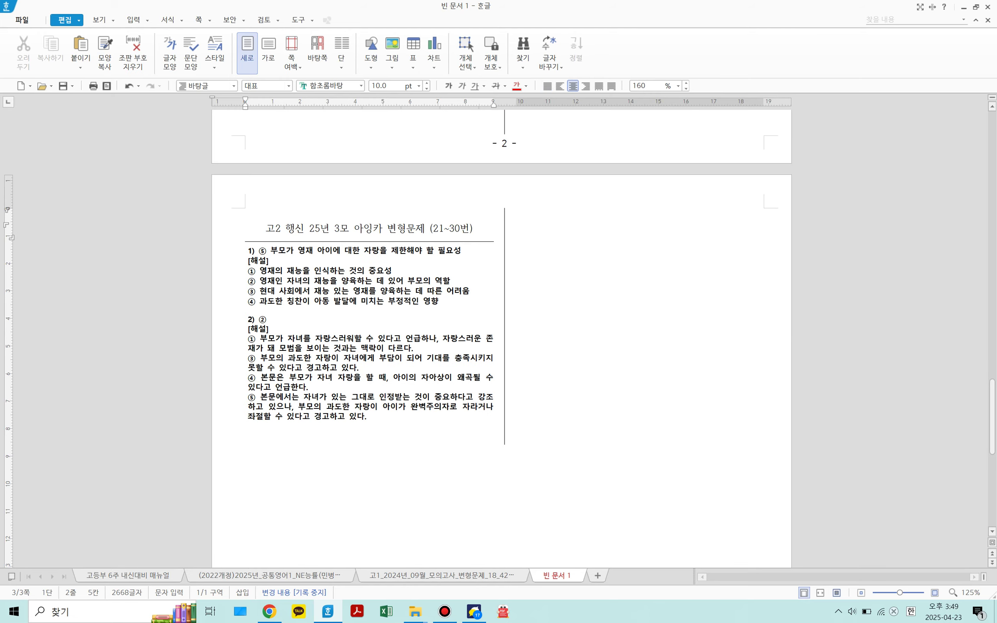
drag(992, 416, 993, 149)
click(516, 264)
key(super+d)
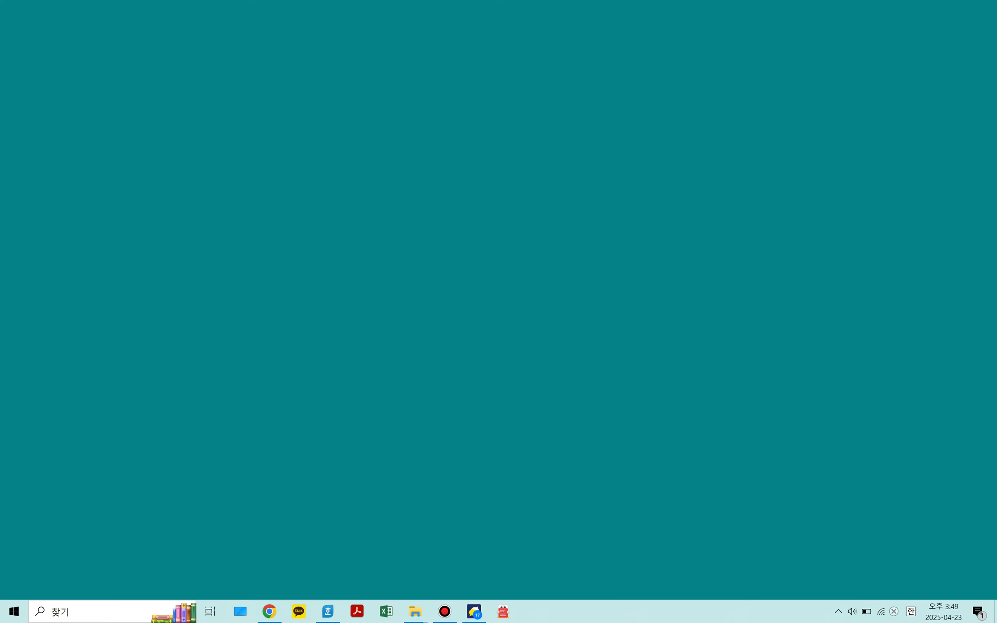
click(444, 611)
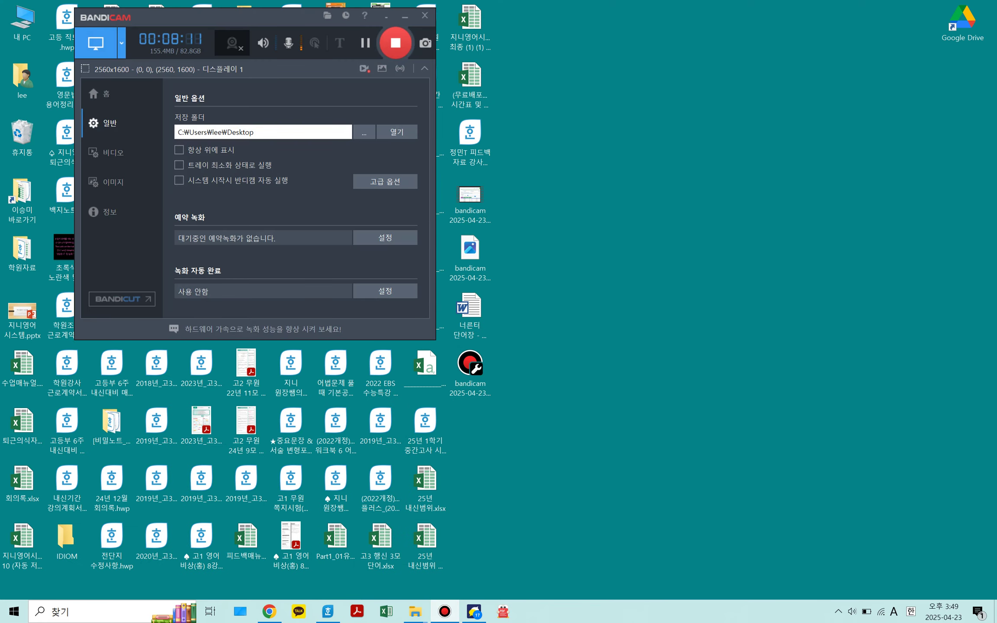